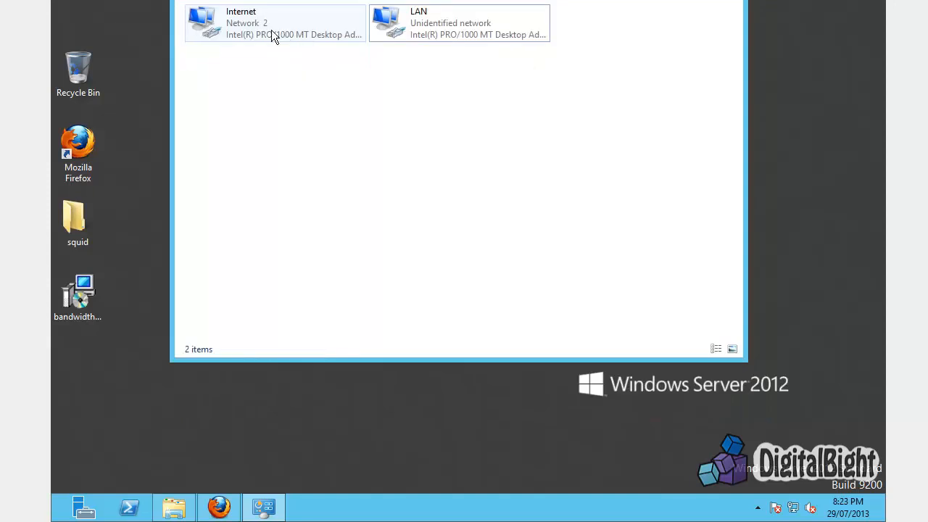
pyautogui.click(273, 36)
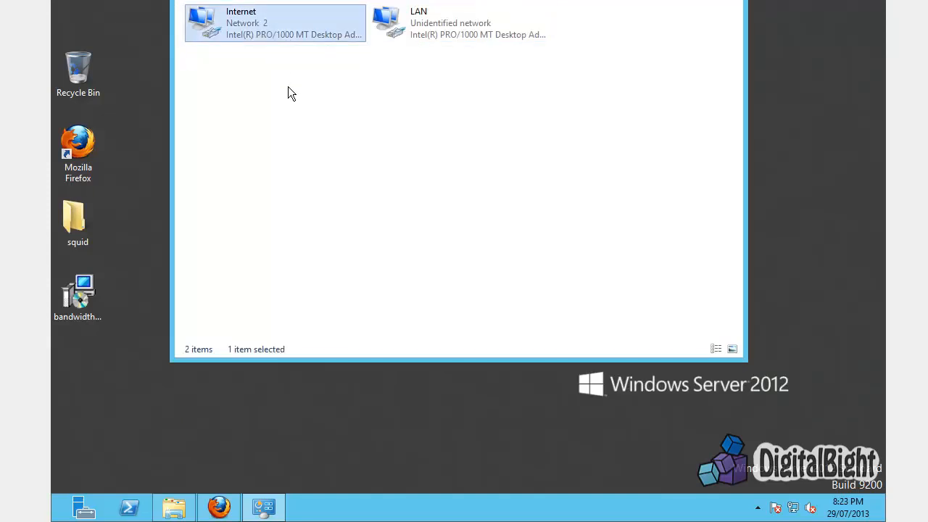
pyautogui.click(442, 38)
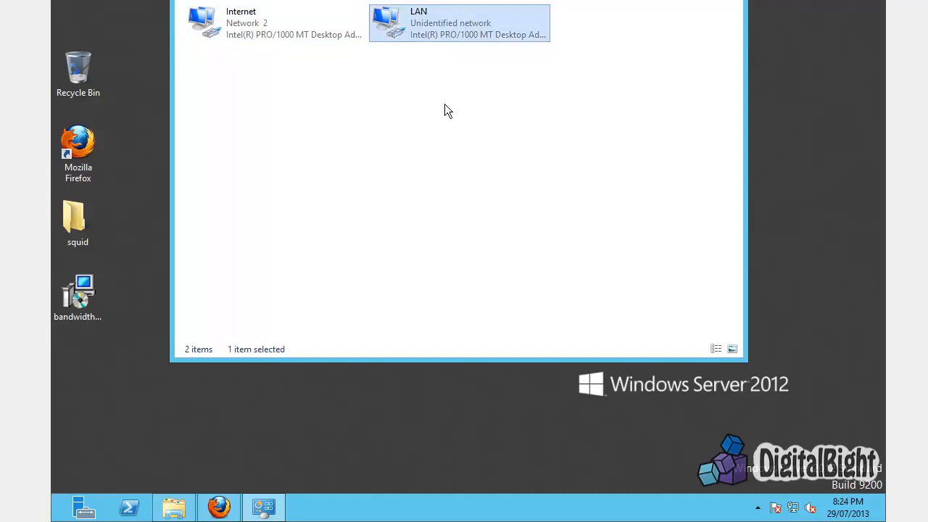
pyautogui.click(231, 512)
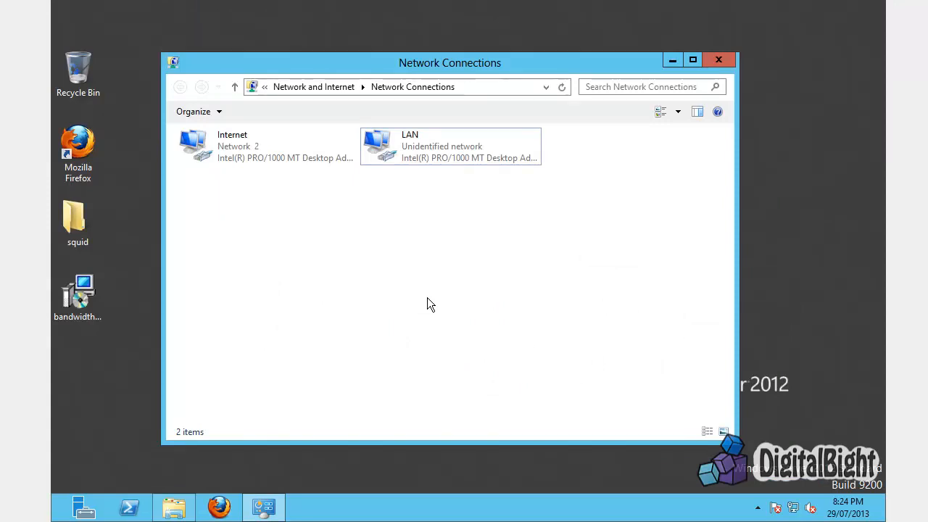
# Enable Internet Connection Sharing on the Internet adapter so other network users can connect through this computer's connection
pyautogui.rightClick(230, 155)
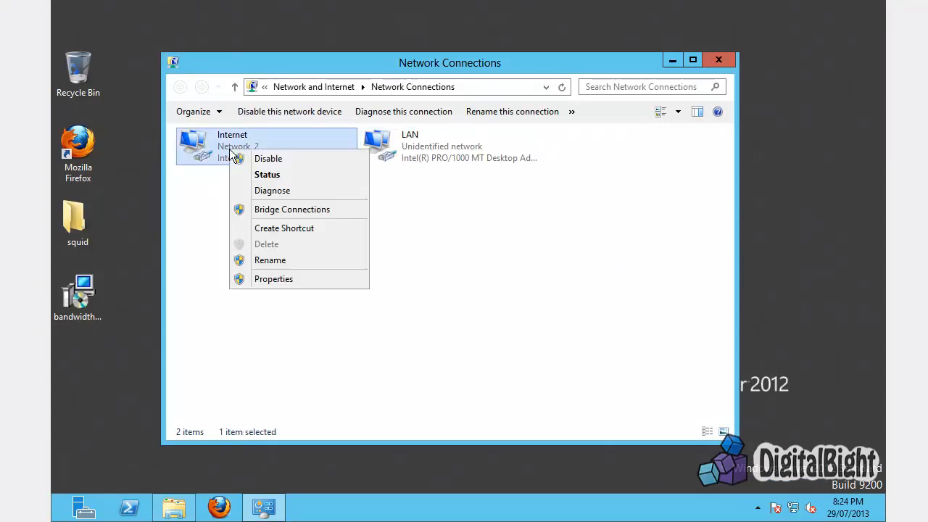
pyautogui.click(276, 279)
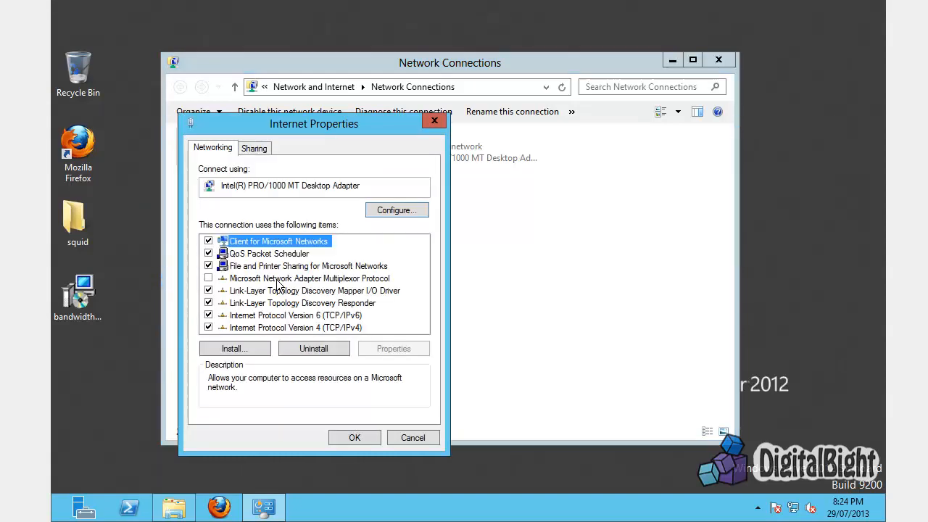
pyautogui.click(260, 150)
pyautogui.click(210, 190)
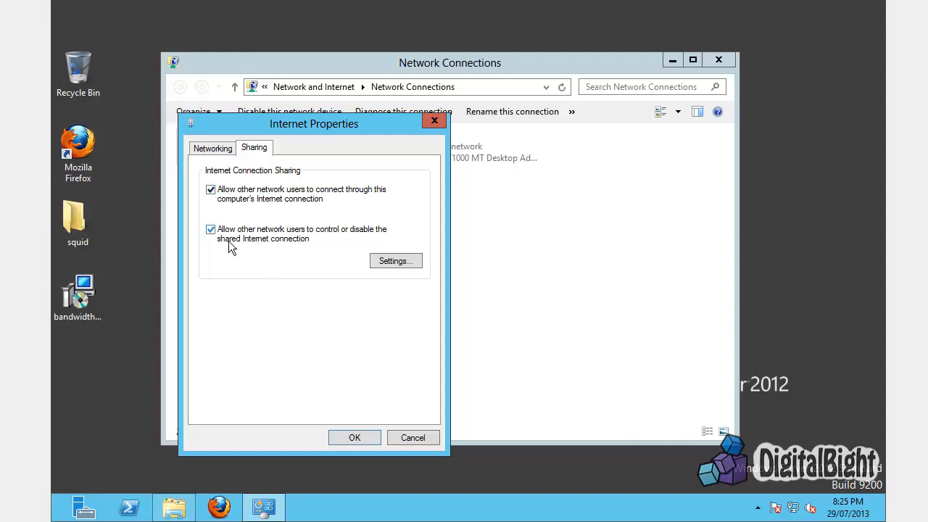
pyautogui.click(354, 438)
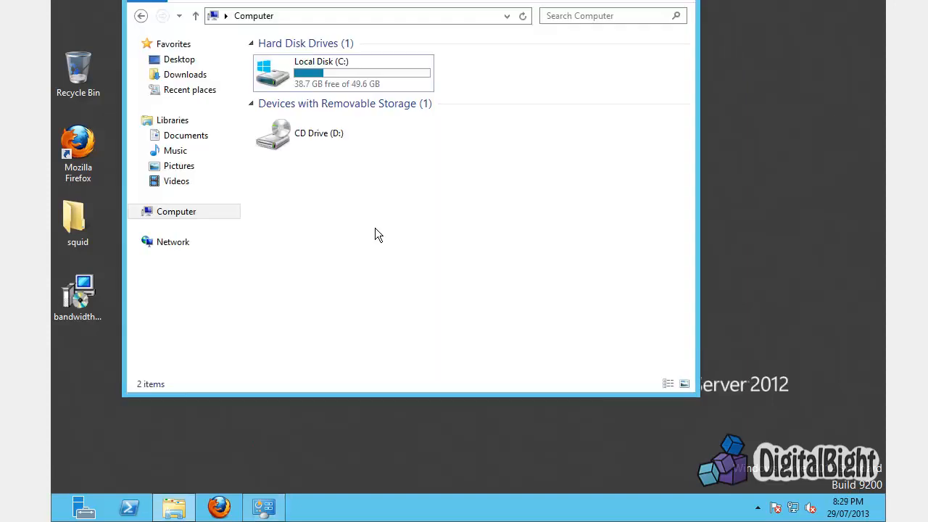
# Open squid.conf from the C:\squid\etc folder in Notepad++ for editing
pyautogui.doubleClick(335, 90)
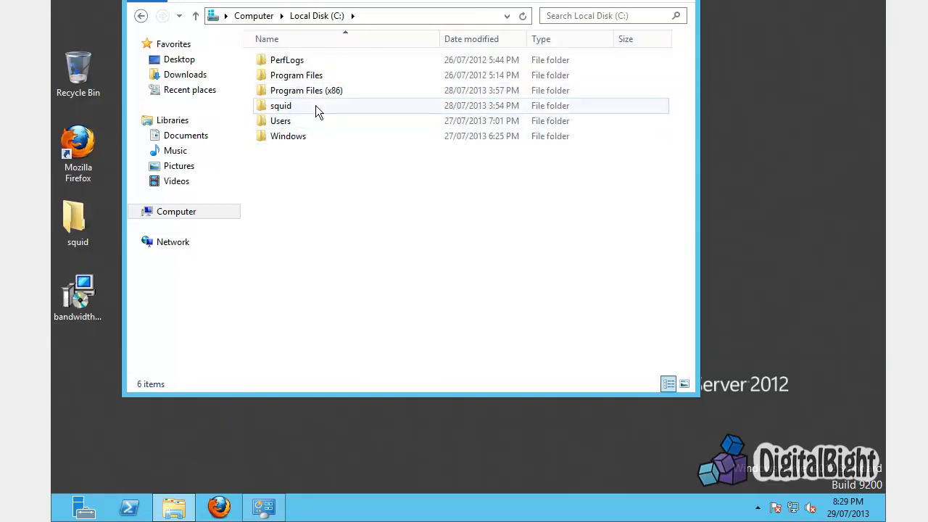
pyautogui.doubleClick(314, 108)
pyautogui.doubleClick(325, 89)
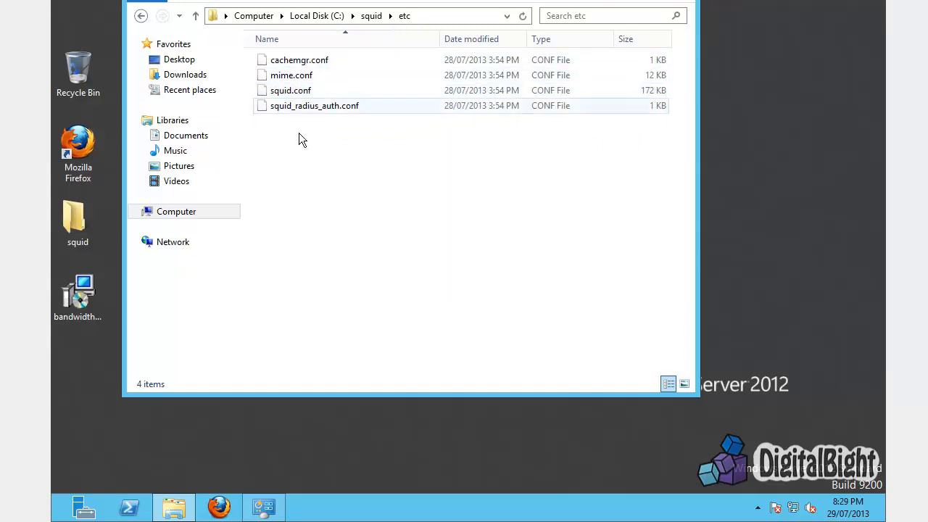
pyautogui.click(276, 96)
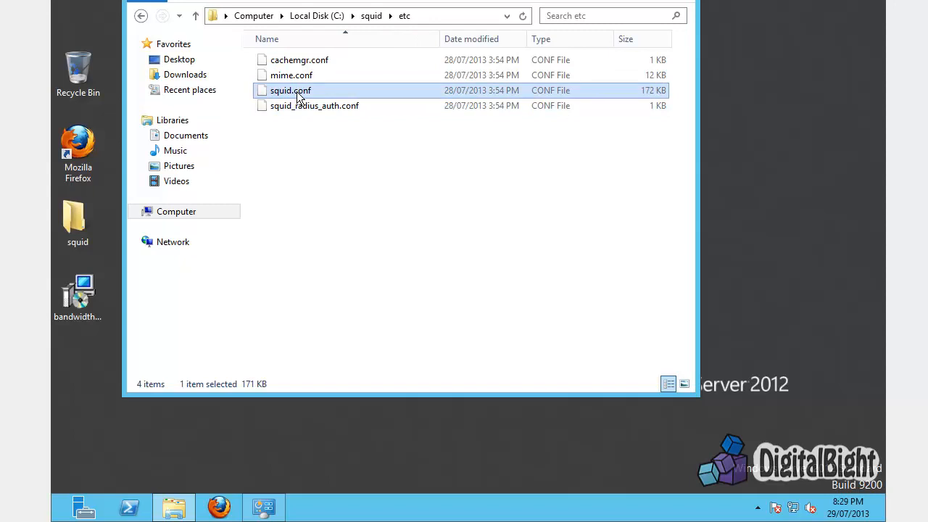
pyautogui.rightClick(297, 93)
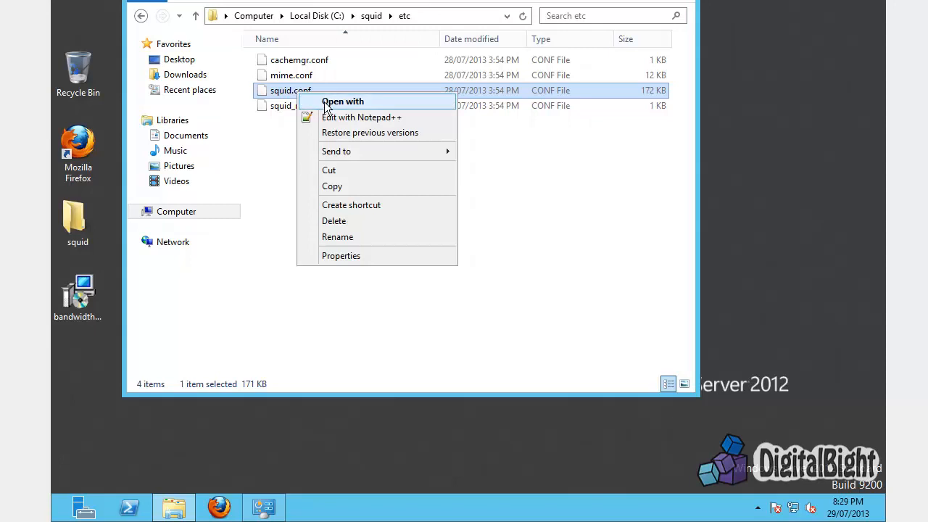
pyautogui.click(404, 122)
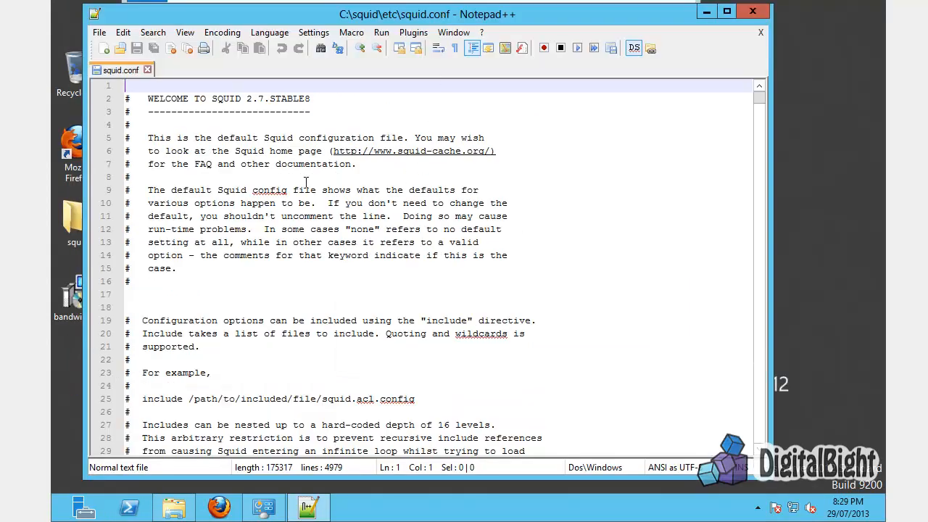
# Search squid.conf for "http_port" until reaching the uncommented http_port 3128 directive
pyautogui.click(306, 182)
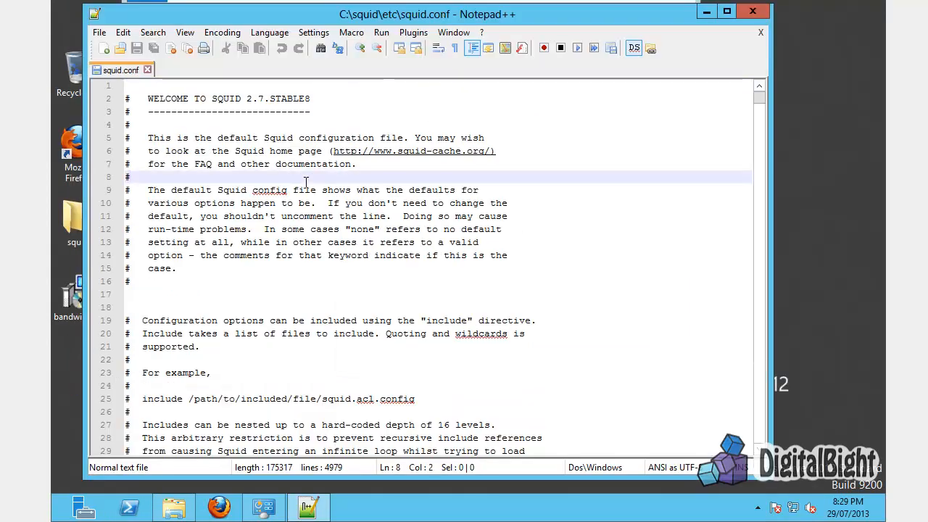
pyautogui.hotkey('ctrl', 'f')
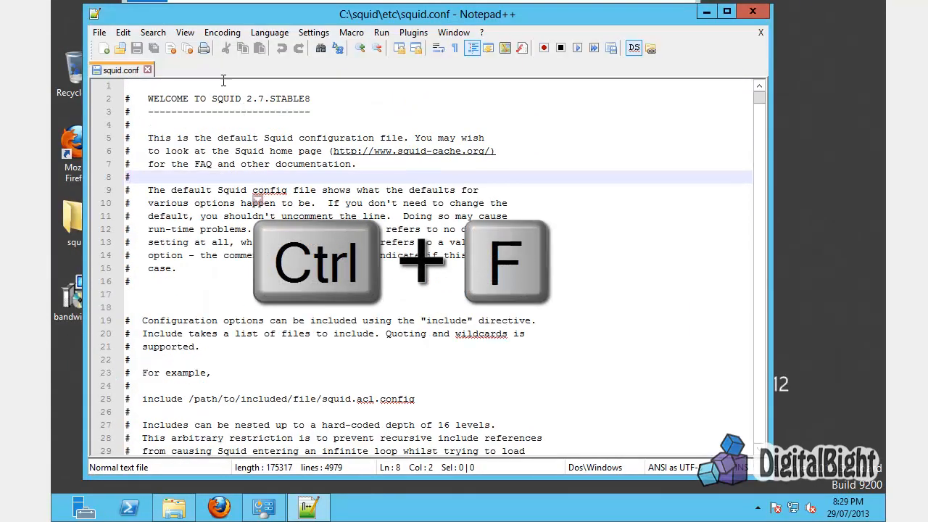
pyautogui.click(153, 33)
pyautogui.click(181, 48)
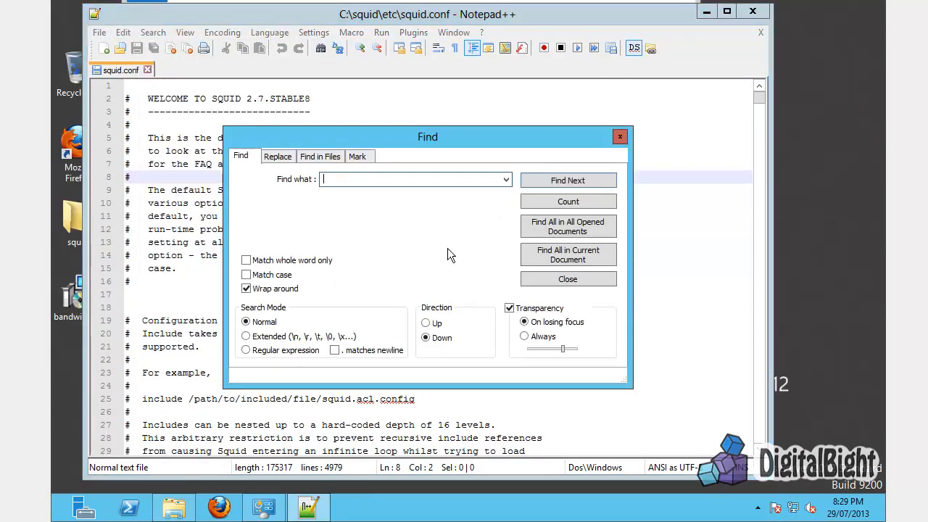
pyautogui.write('http_')
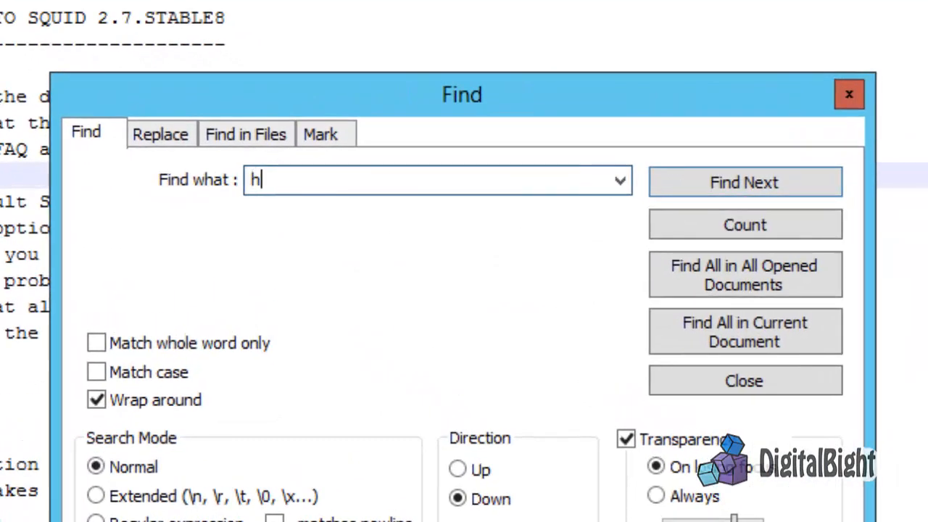
pyautogui.write('port')
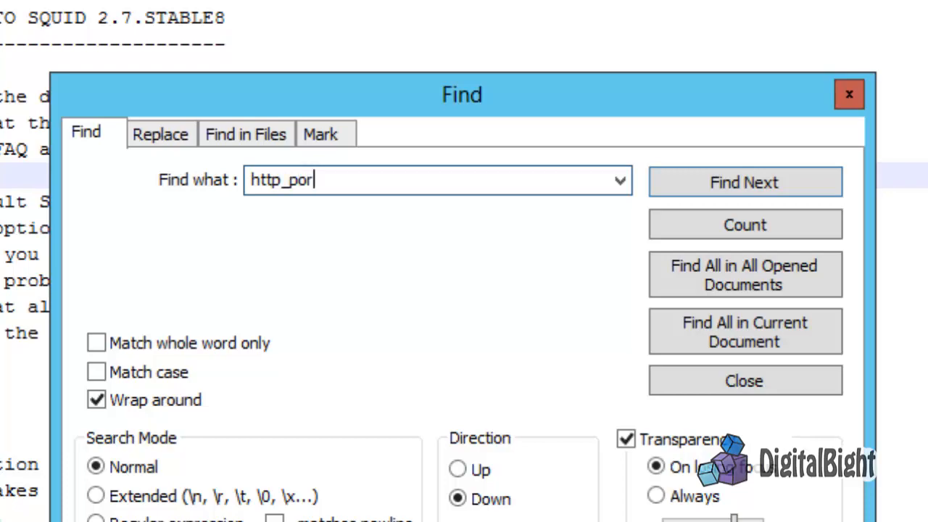
pyautogui.press('Return')
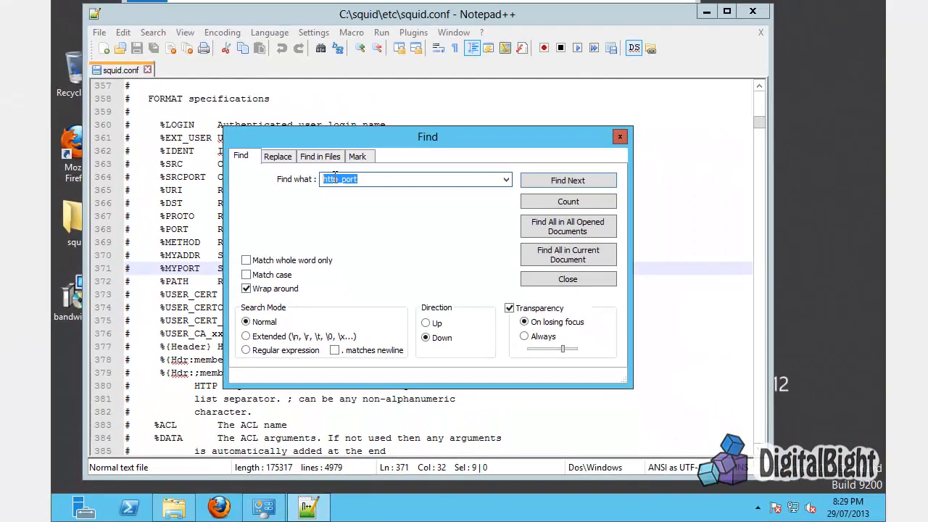
pyautogui.press('Return')
pyautogui.press('Return')
pyautogui.press('Return')
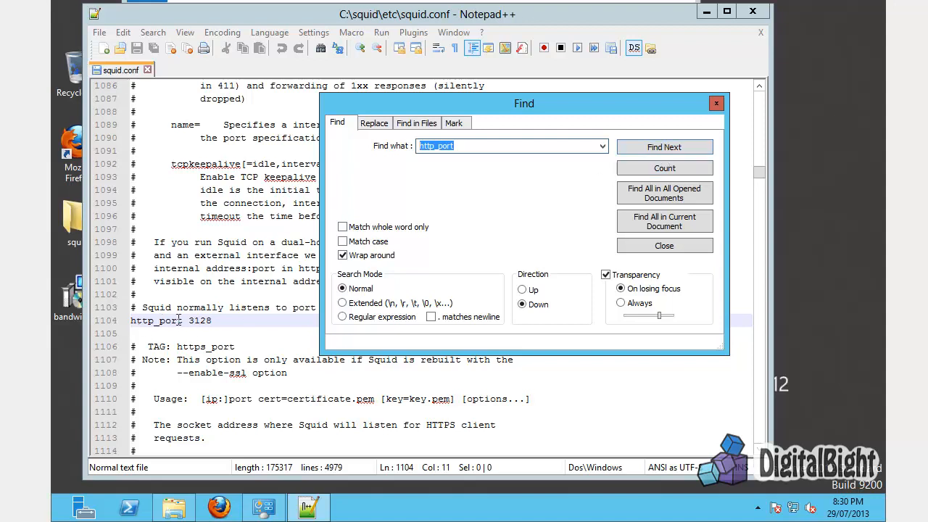
# Add the "transparent" option after 3128 on the http_port line, and save and close squid.conf
pyautogui.click(232, 320)
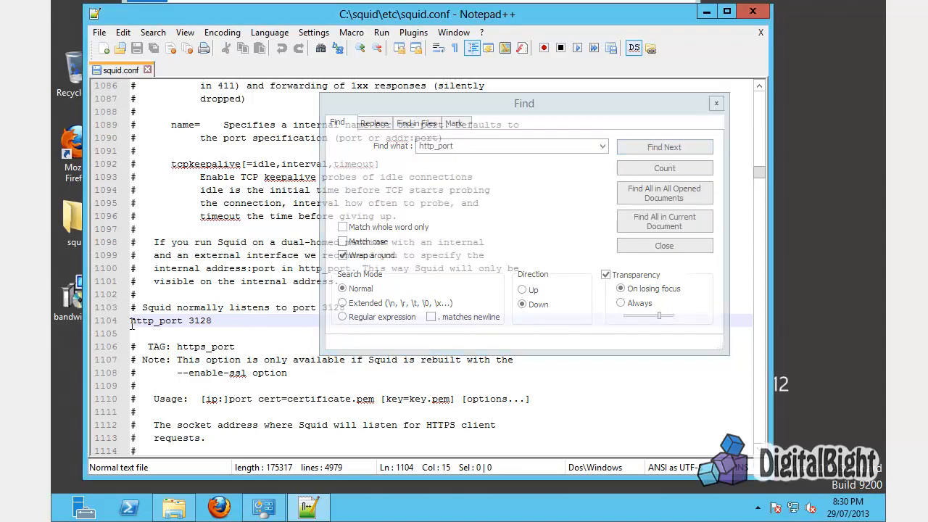
pyautogui.click(715, 103)
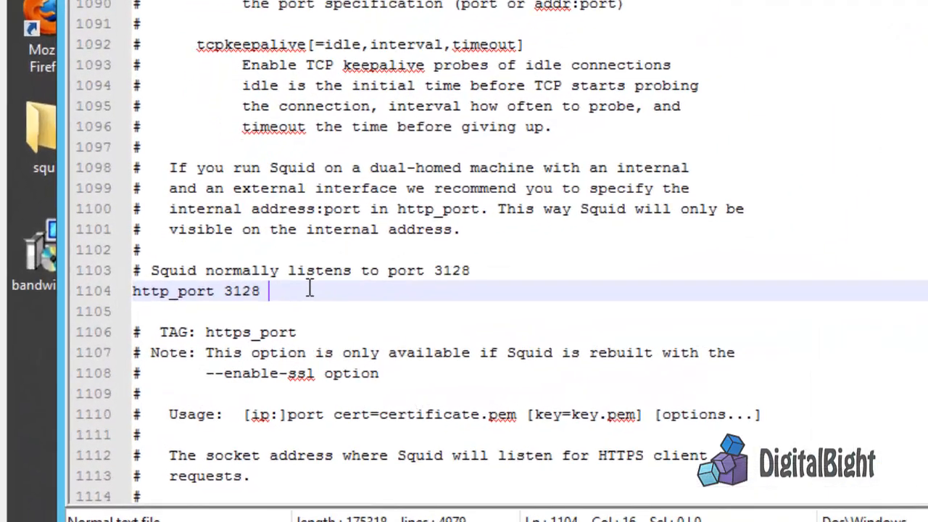
pyautogui.write('tran')
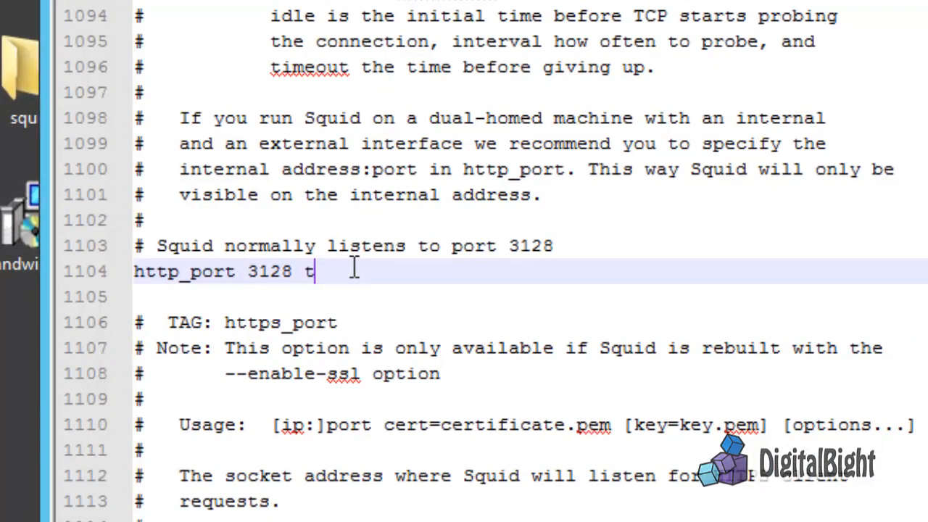
pyautogui.write('sparent')
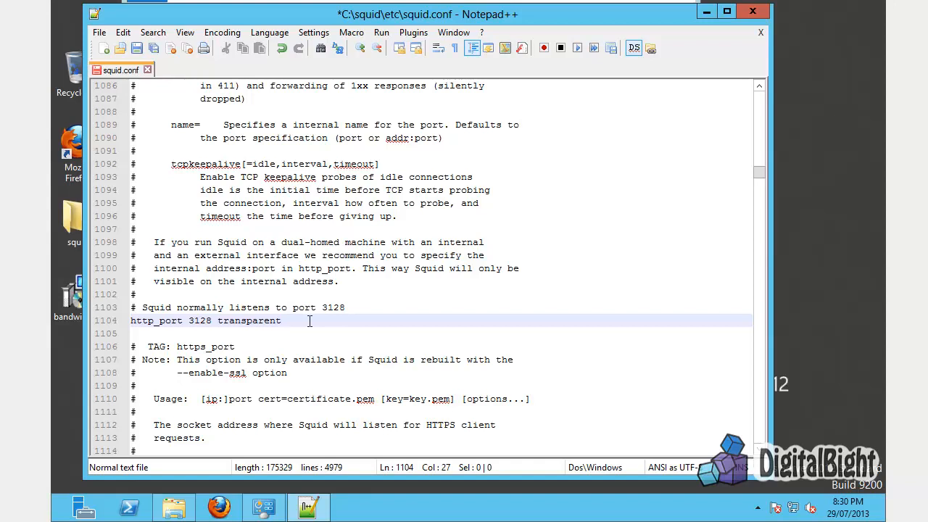
pyautogui.click(136, 48)
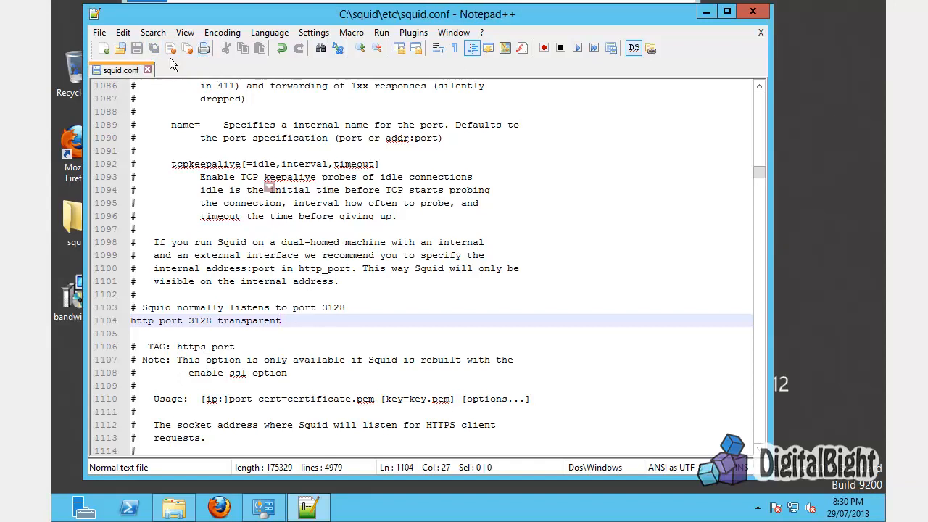
pyautogui.click(754, 15)
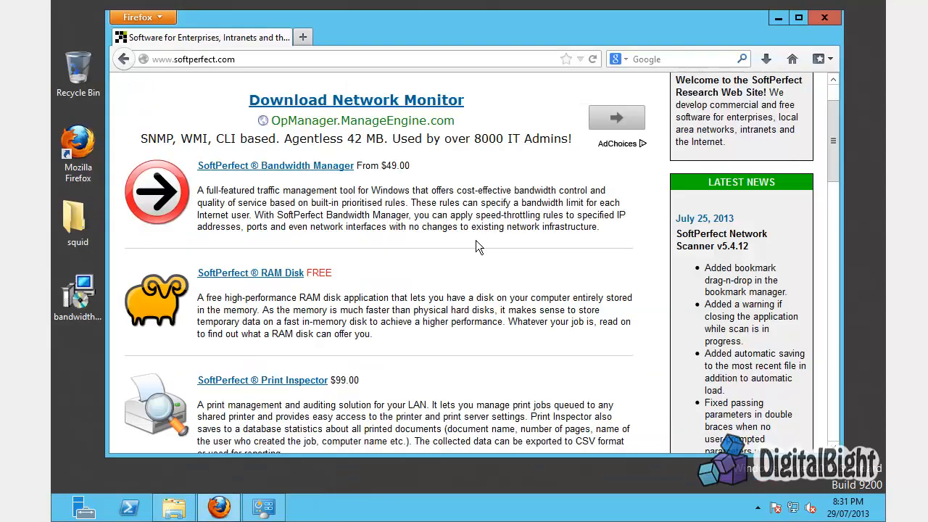
# Open the SoftPerfect Bandwidth Manager product page and try to download its free trial, leaving the browser minimized
pyautogui.scroll(2, 476, 247)
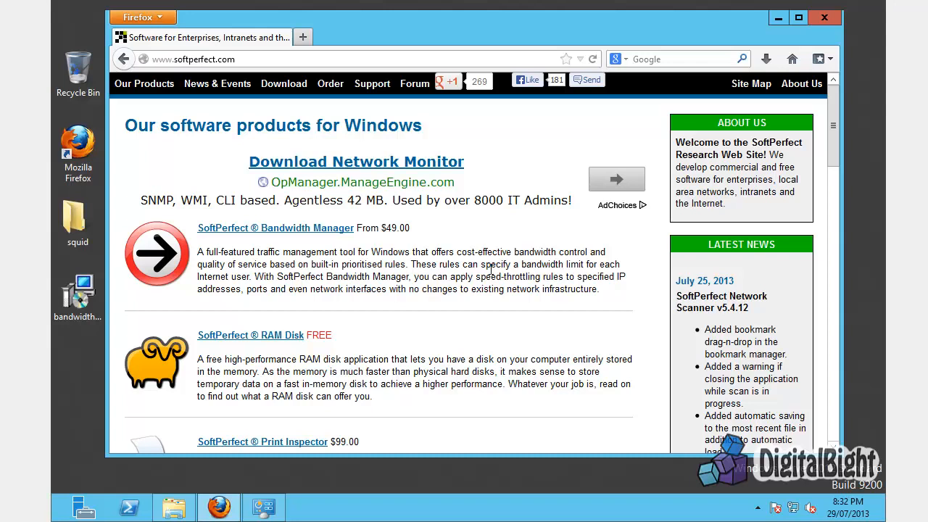
pyautogui.click(244, 230)
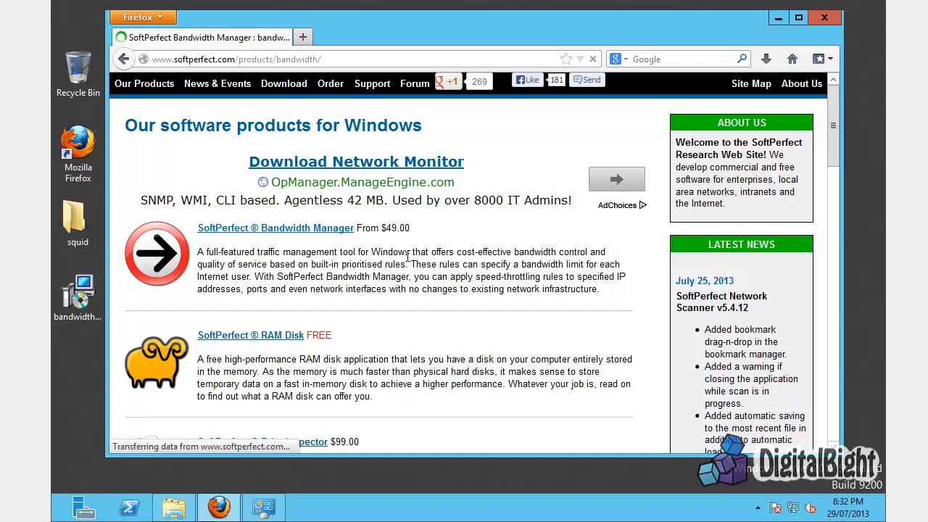
pyautogui.scroll(-2, 406, 255)
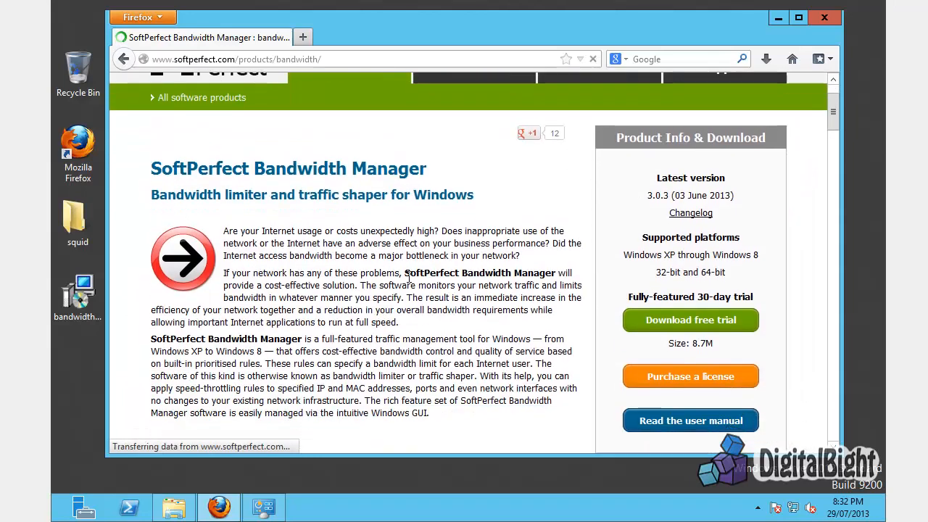
pyautogui.click(709, 312)
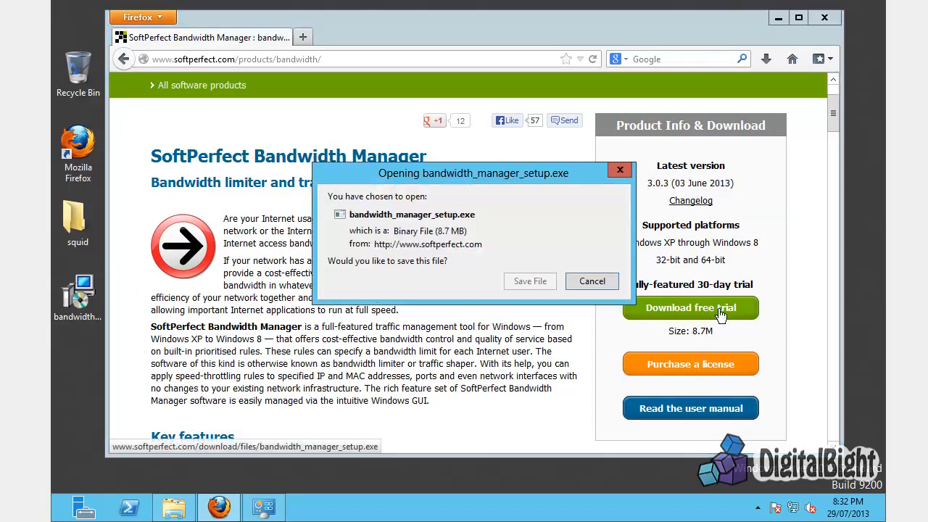
pyautogui.click(610, 281)
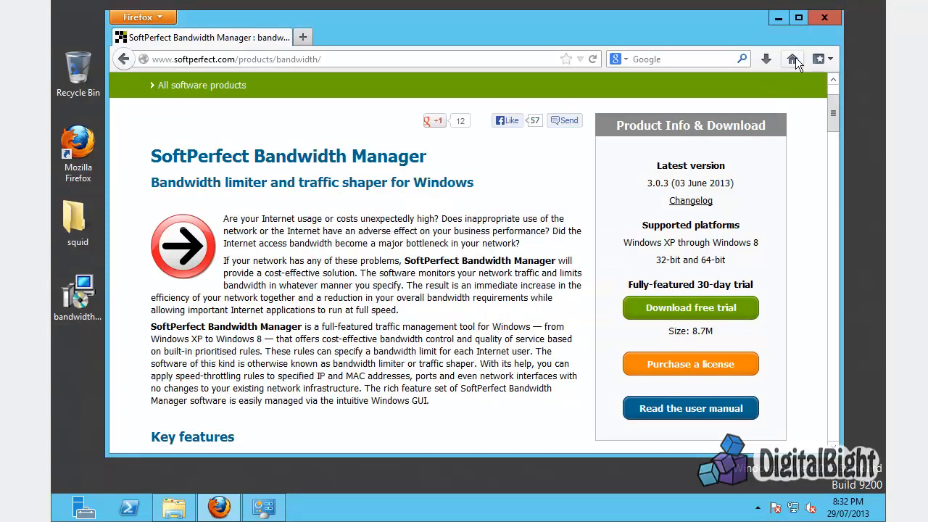
pyautogui.click(778, 17)
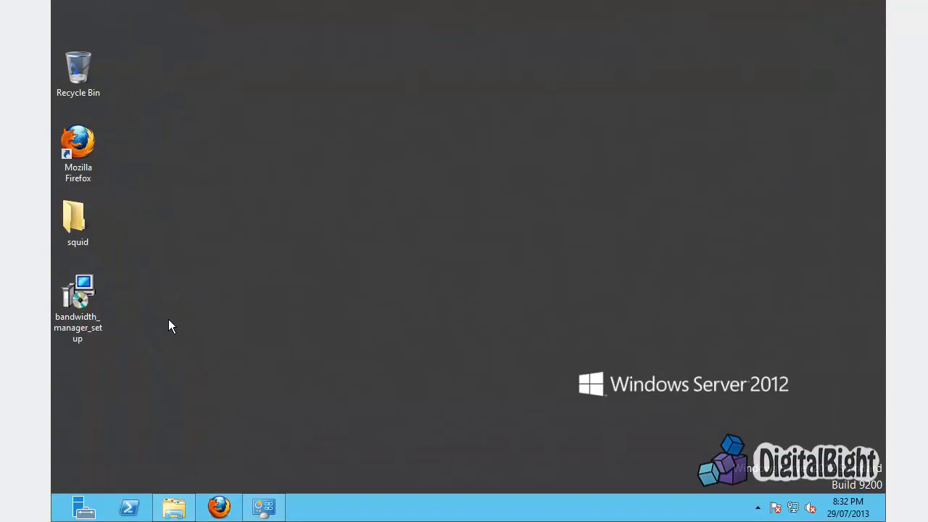
# Run bandwidth_manager_setup from the desktop and accept the SoftPerfect Bandwidth Manager license agreement
pyautogui.doubleClick(75, 298)
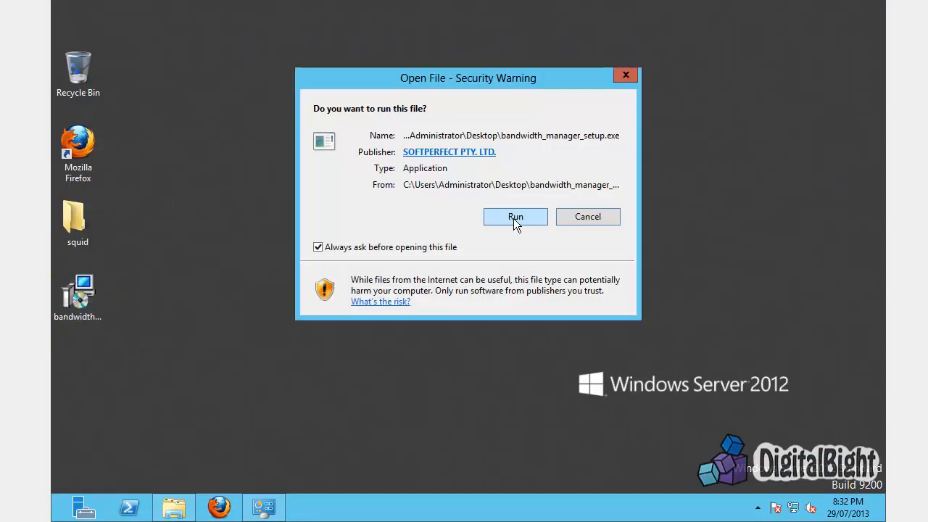
pyautogui.click(514, 219)
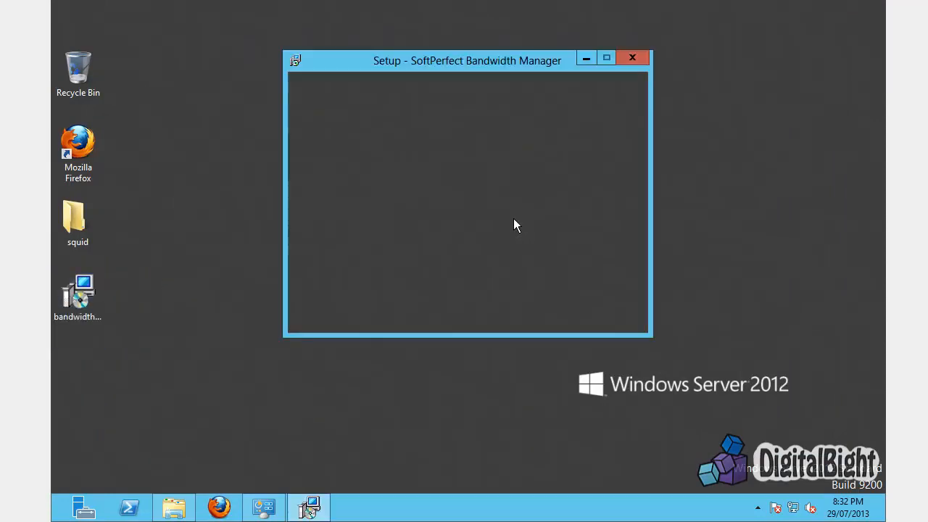
pyautogui.click(551, 318)
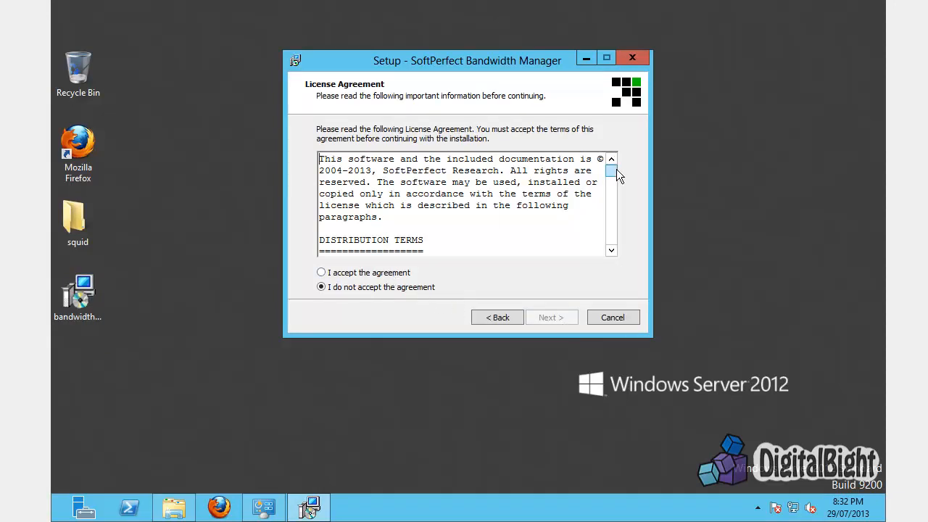
pyautogui.moveTo(616, 169); pyautogui.dragTo(615, 247)
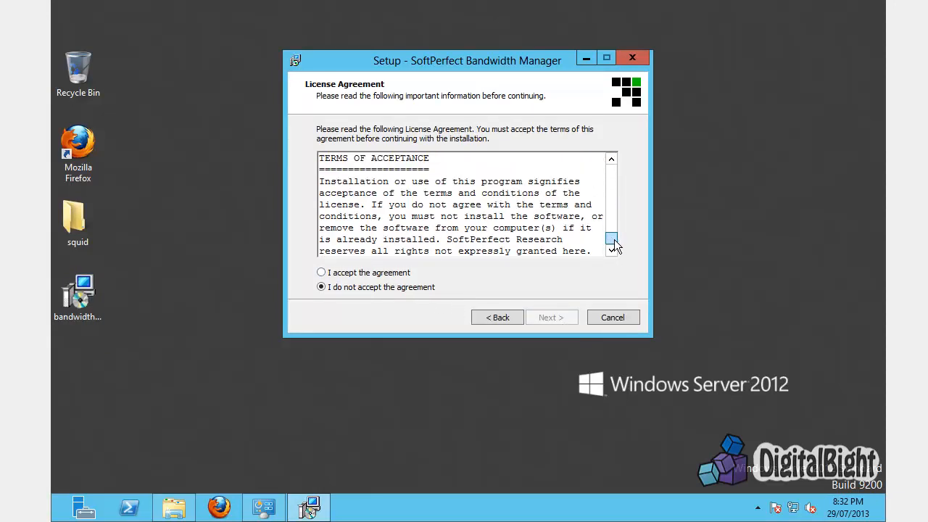
pyautogui.click(384, 272)
pyautogui.click(554, 319)
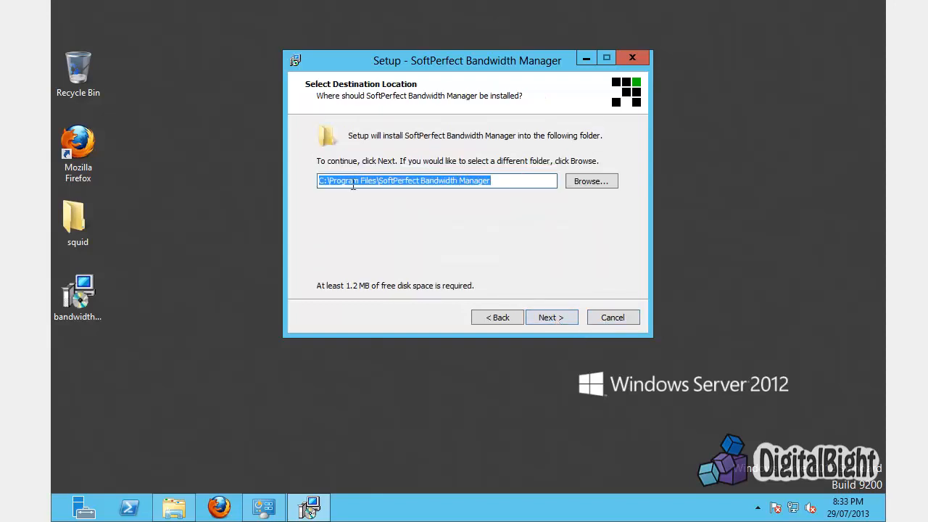
# Install SoftPerfect Bandwidth Manager with the default folder, components and Start Menu folder, allowing the SoftPerfect Network Service device software
pyautogui.click(551, 319)
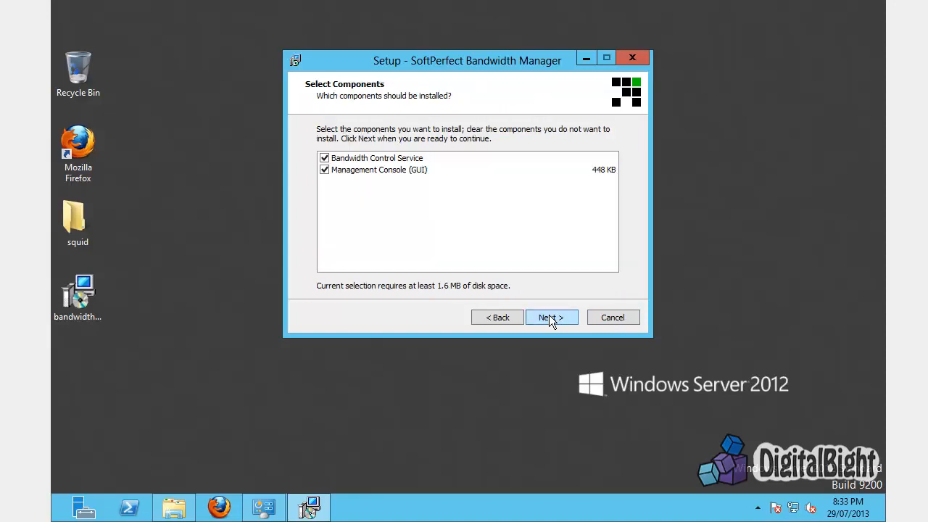
pyautogui.click(548, 317)
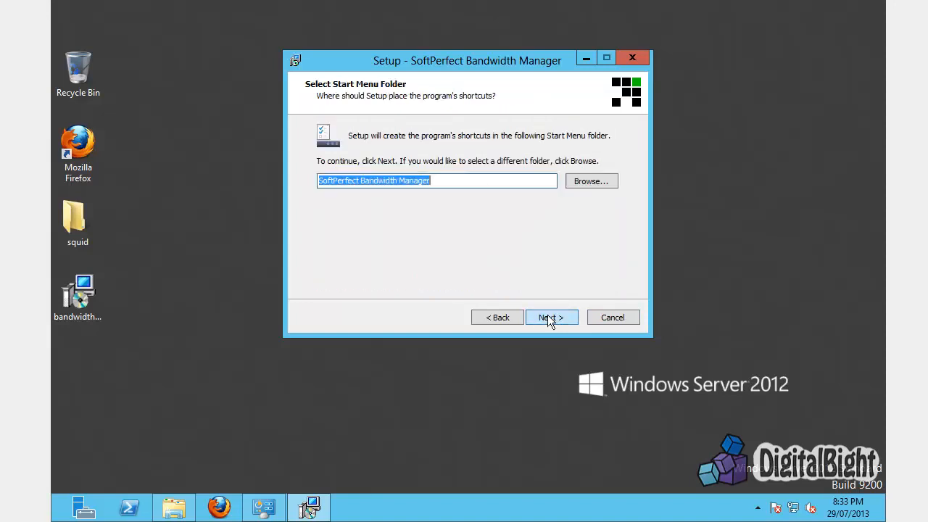
pyautogui.click(559, 317)
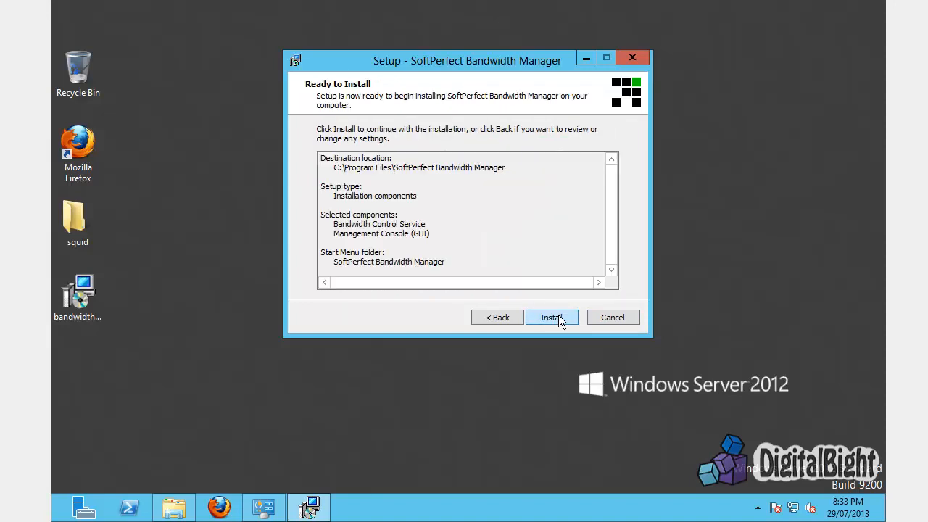
pyautogui.click(559, 317)
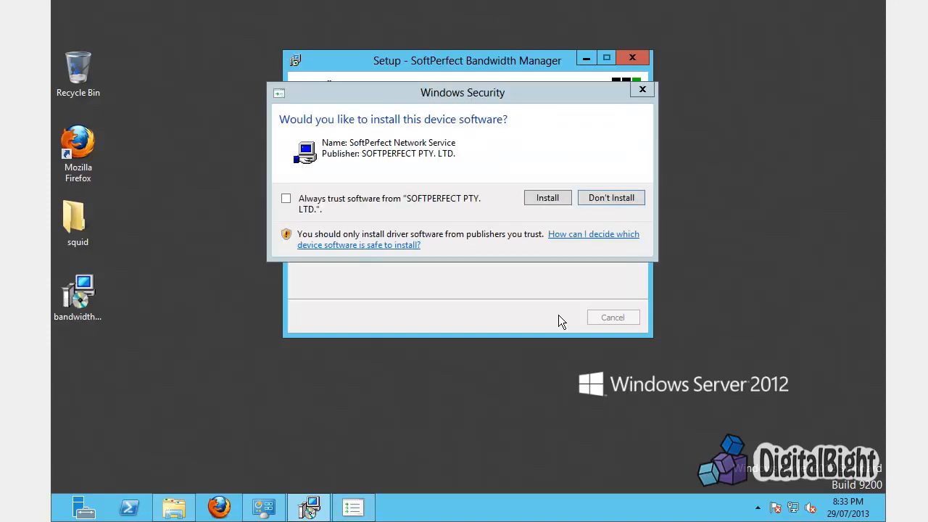
pyautogui.click(545, 200)
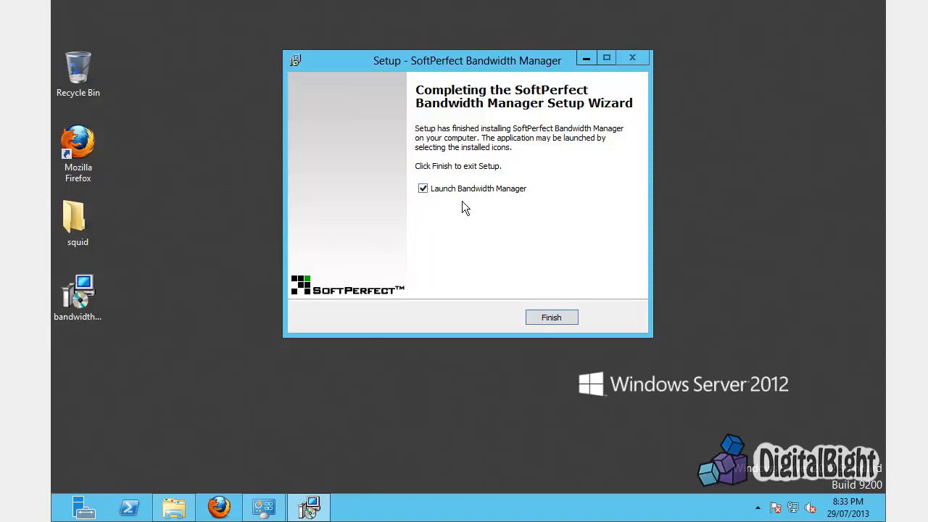
# Finish the setup with Launch Bandwidth Manager enabled and log in to localhost with a blank password
pyautogui.click(551, 318)
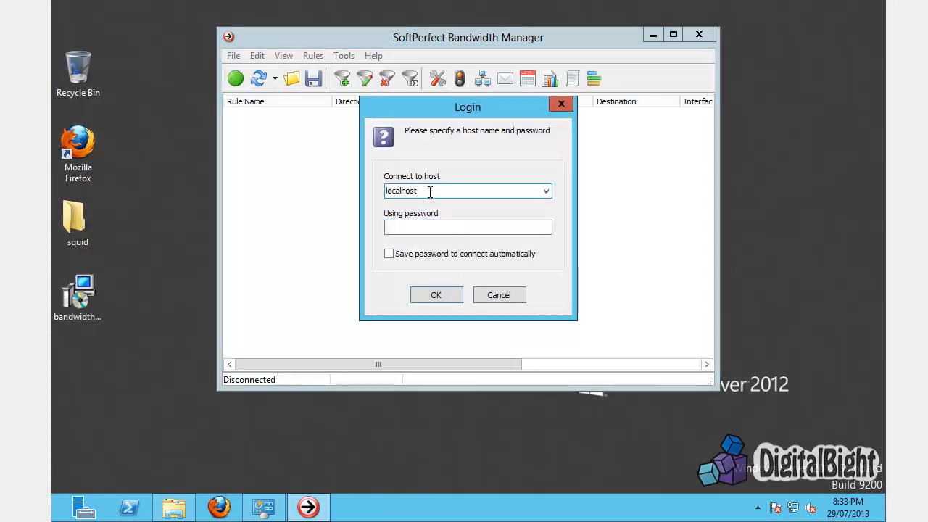
pyautogui.click(435, 295)
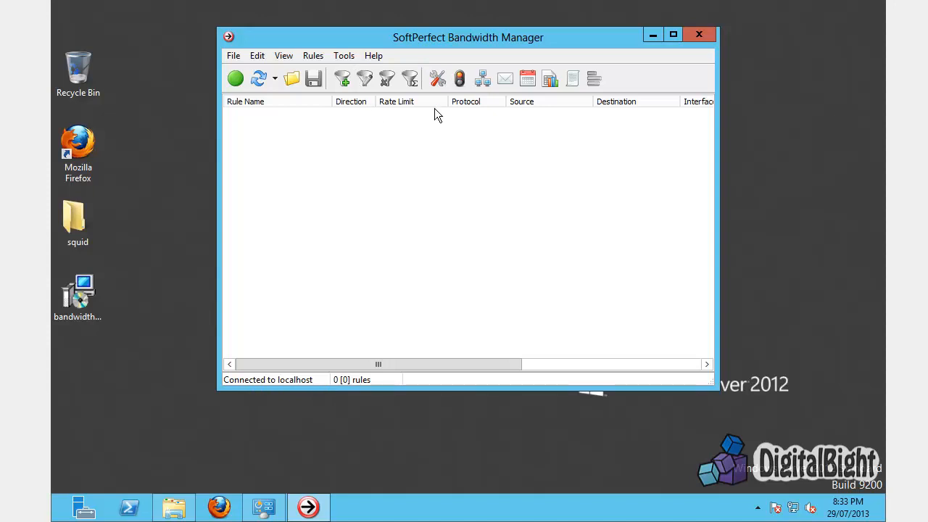
# Create a port mapping named "Squid Port" that redirects to local port 3128, and close the Mapping Manager
pyautogui.click(346, 58)
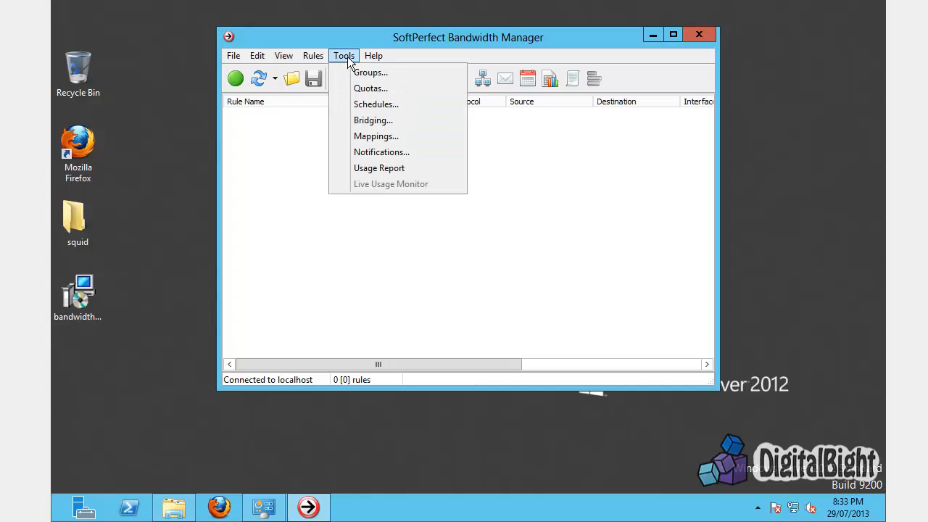
pyautogui.click(382, 137)
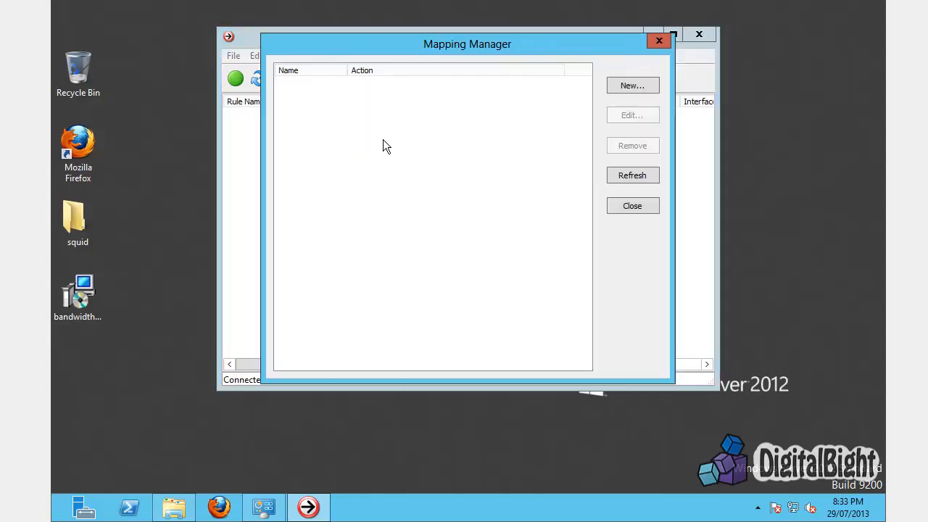
pyautogui.click(617, 87)
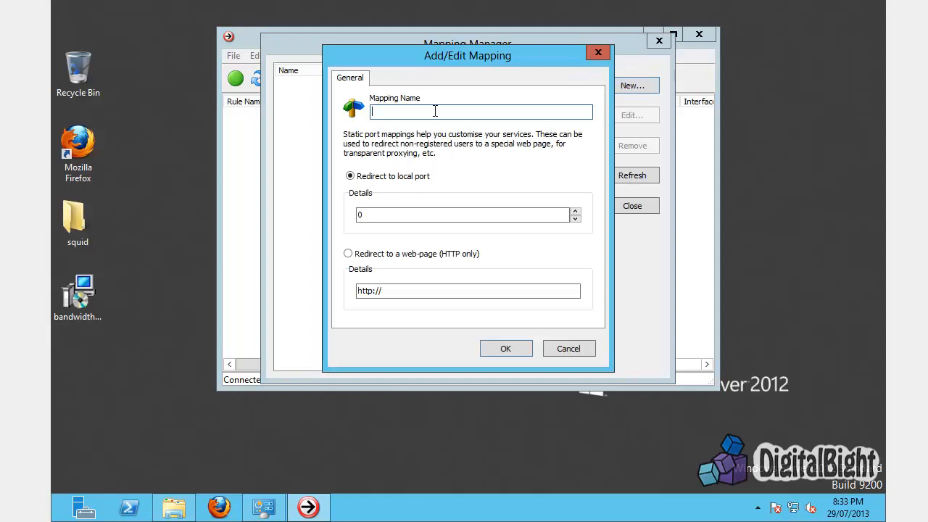
pyautogui.write('Squid Port')
pyautogui.moveTo(393, 219); pyautogui.dragTo(341, 219)
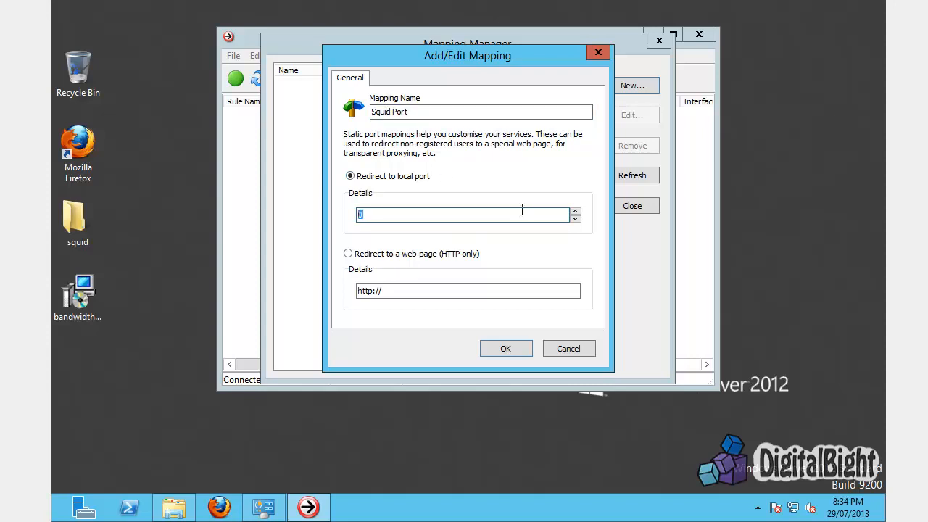
pyautogui.write('3128')
pyautogui.click(493, 348)
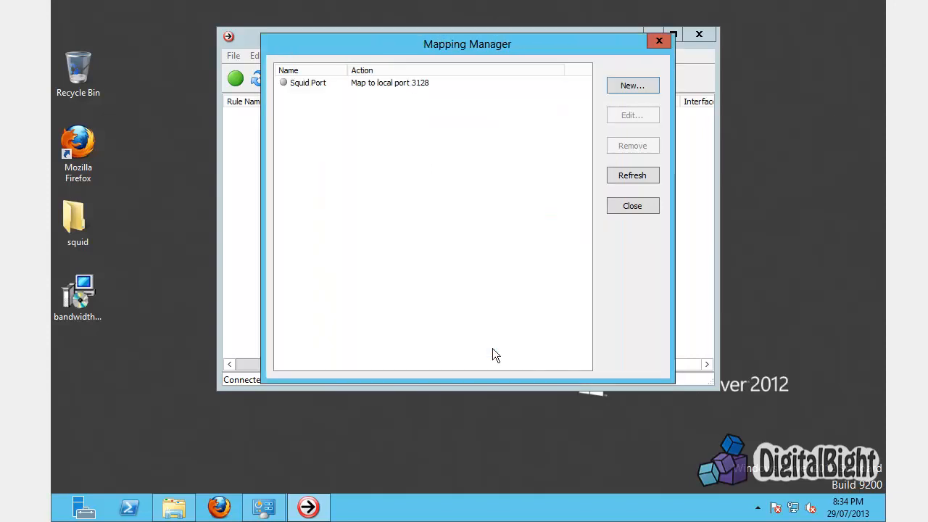
pyautogui.click(633, 205)
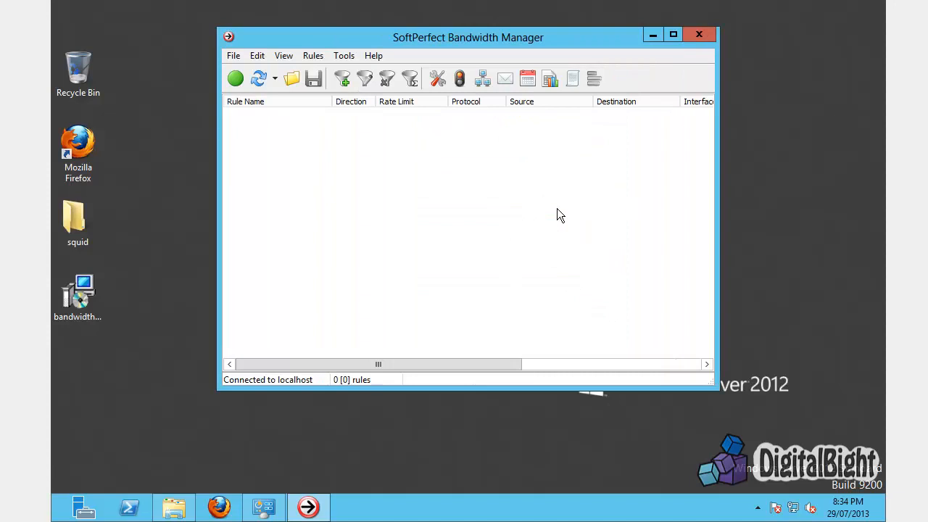
# Start a new rule named "Squid" with direction Both and protocol IPv4 TCP/UDP
pyautogui.click(342, 80)
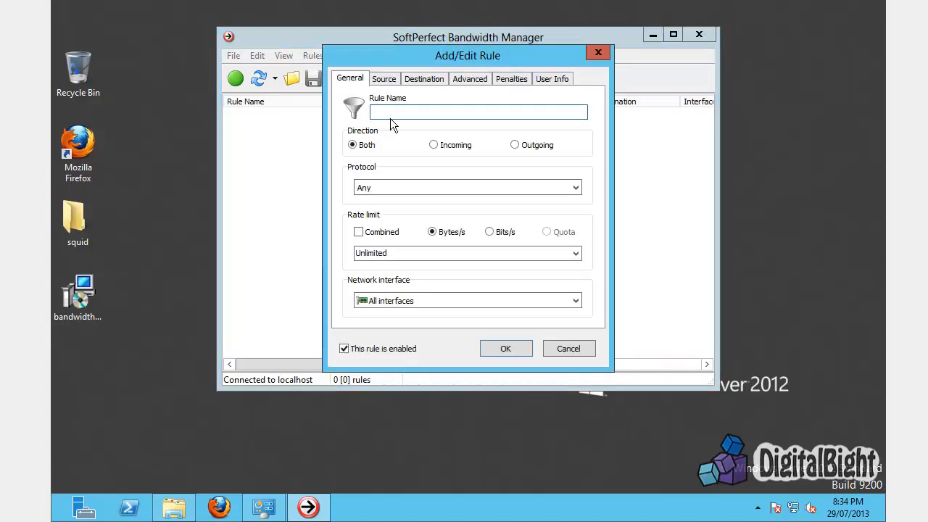
pyautogui.write('Sq')
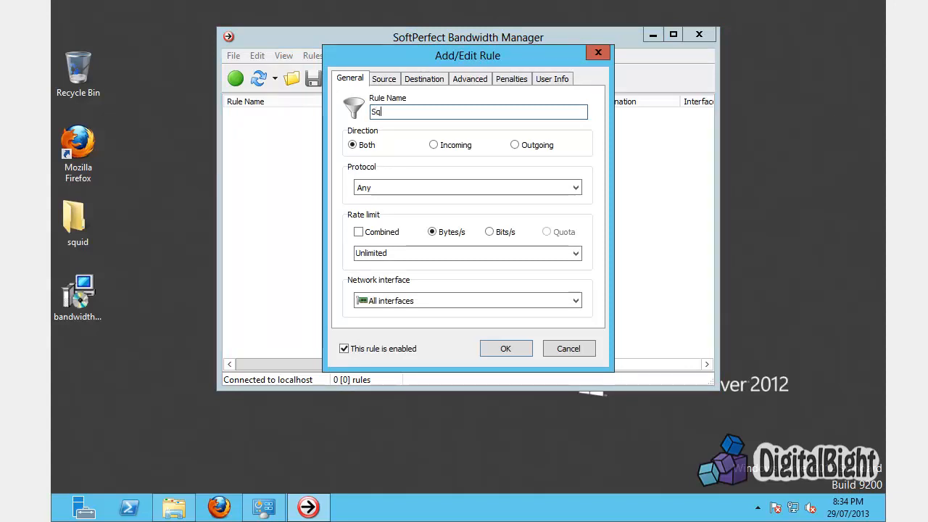
pyautogui.write('uid')
pyautogui.click(366, 146)
pyautogui.click(391, 186)
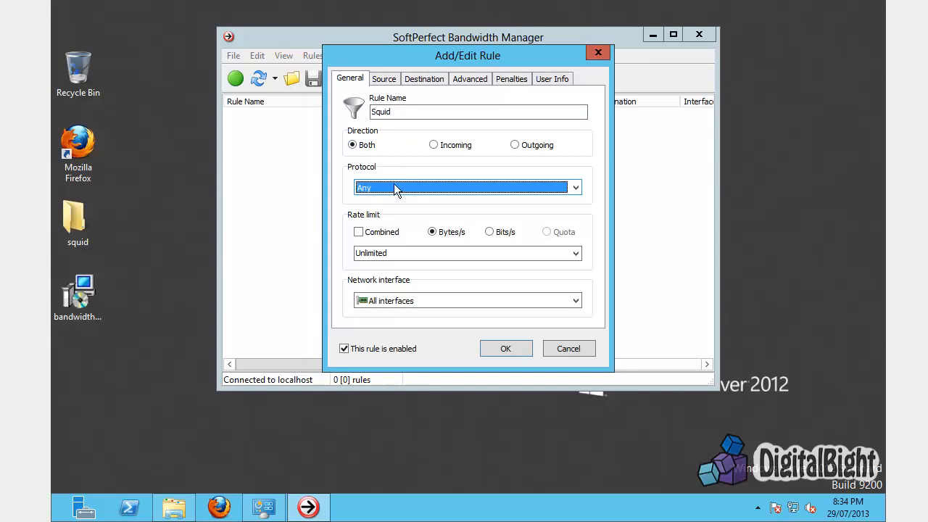
pyautogui.click(390, 186)
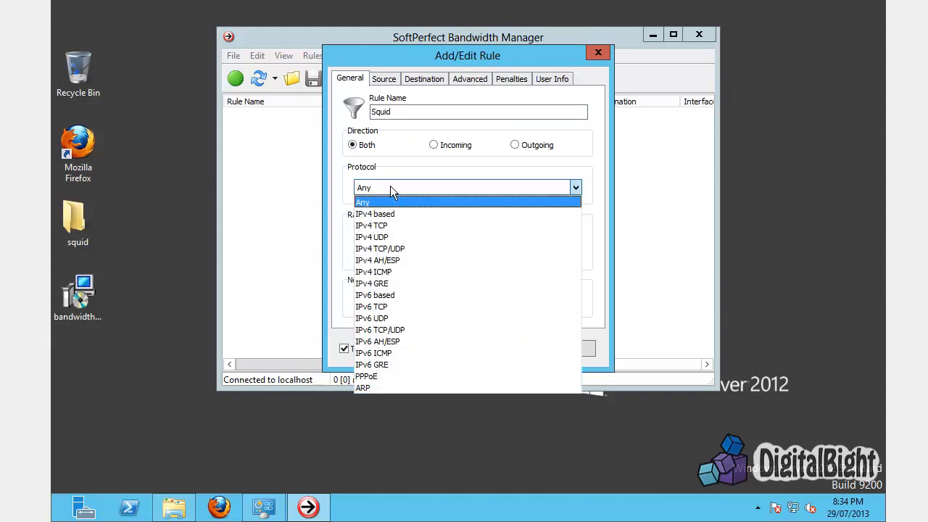
pyautogui.click(410, 248)
# Keep the Squid rule's rate limit at Unlimited and set its network interface to LAN
pyautogui.click(400, 253)
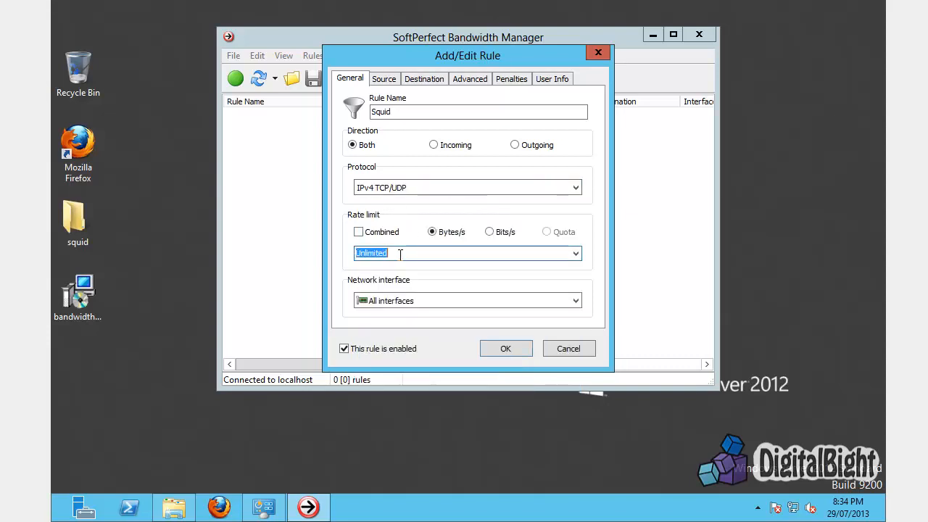
pyautogui.click(398, 300)
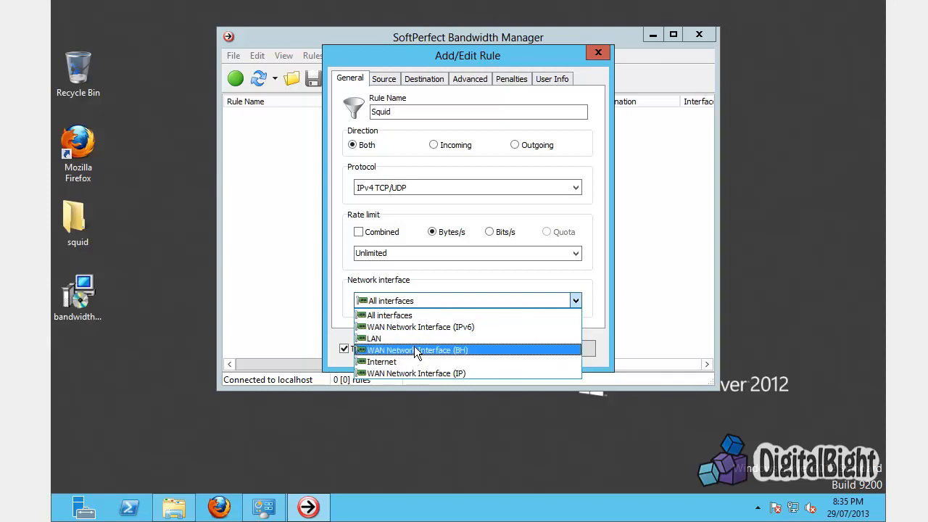
pyautogui.click(375, 339)
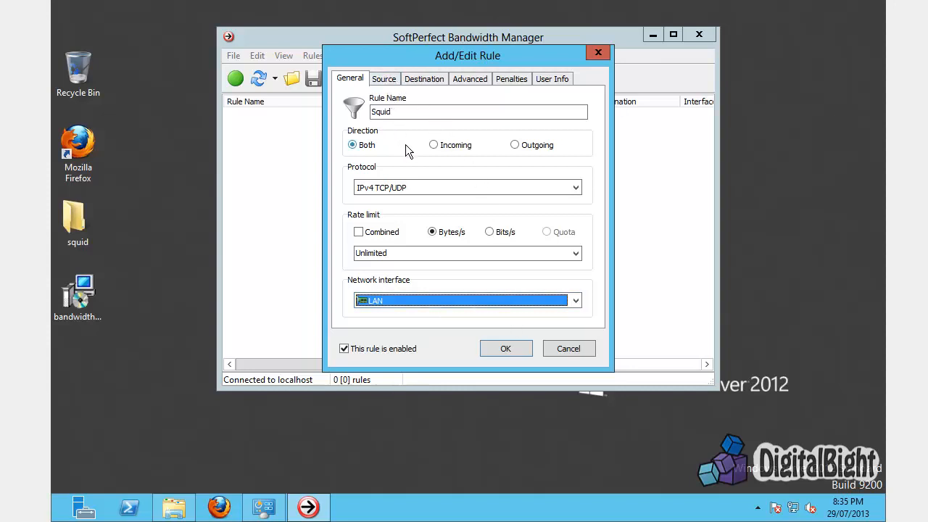
# Set the Squid rule's source address type to IPv4 address range
pyautogui.click(391, 79)
pyautogui.click(411, 122)
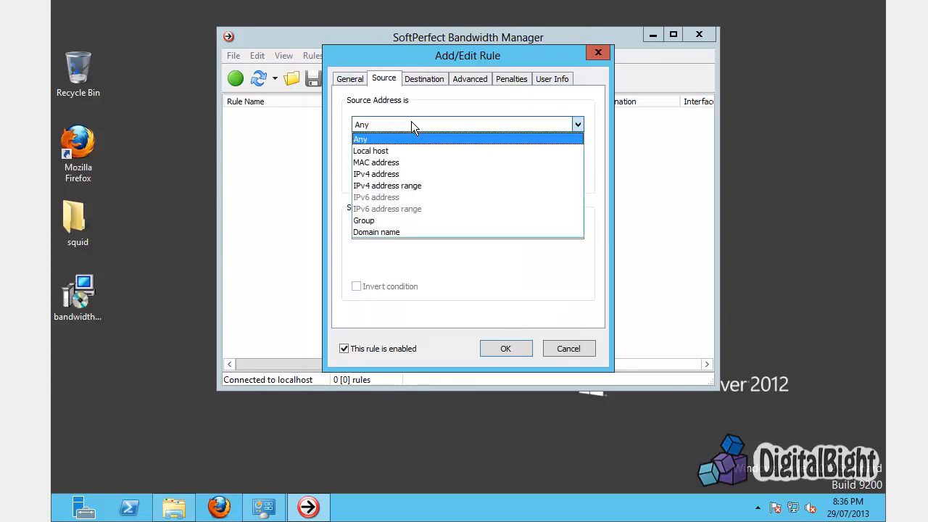
pyautogui.click(406, 190)
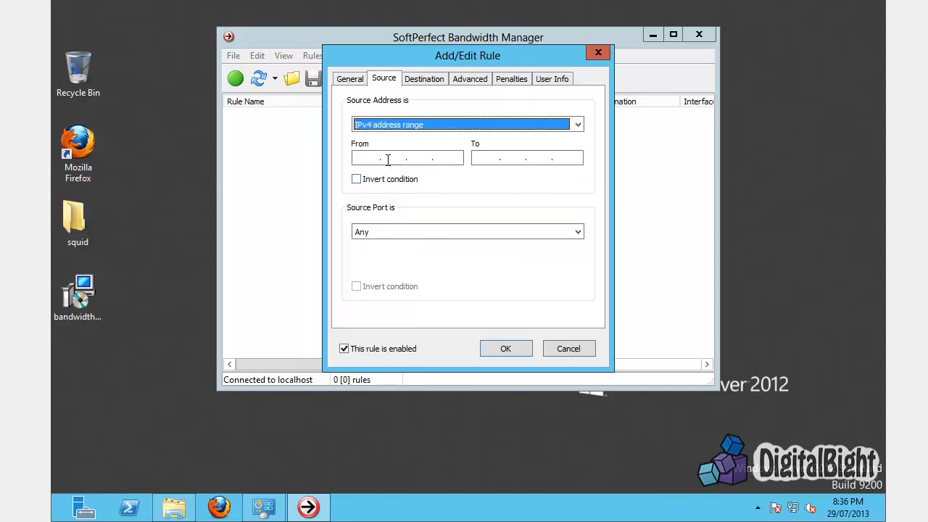
pyautogui.click(383, 155)
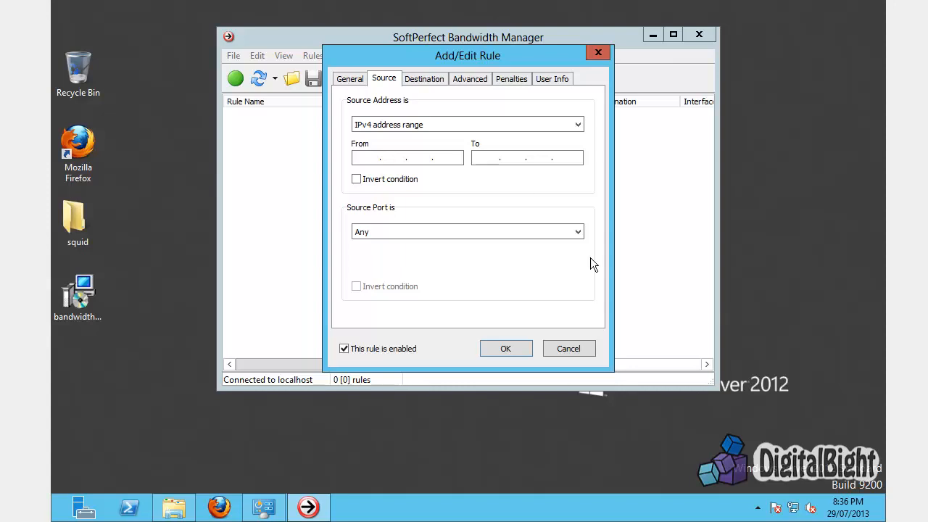
# Check the IPv4 address in the Internet connection's details through Network and Sharing Center, and return to the Squid rule
pyautogui.rightClick(793, 509)
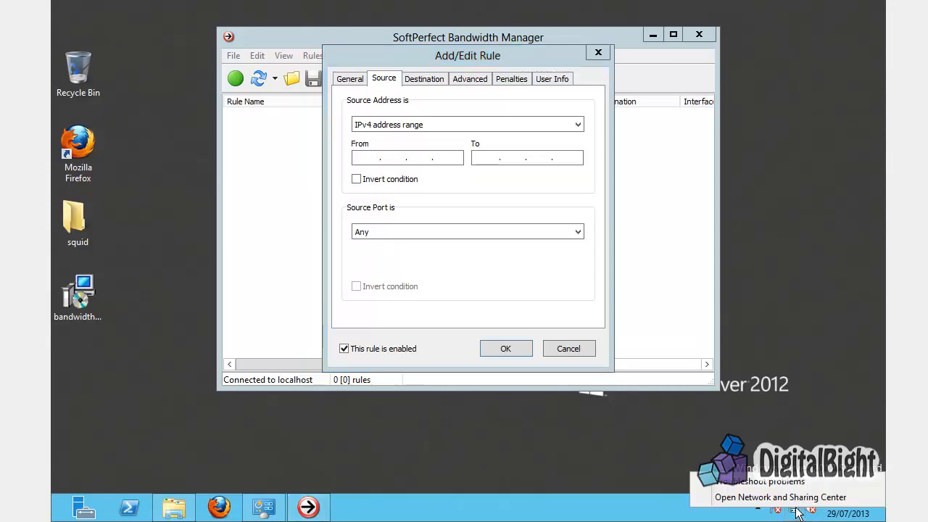
pyautogui.click(792, 507)
pyautogui.rightClick(794, 509)
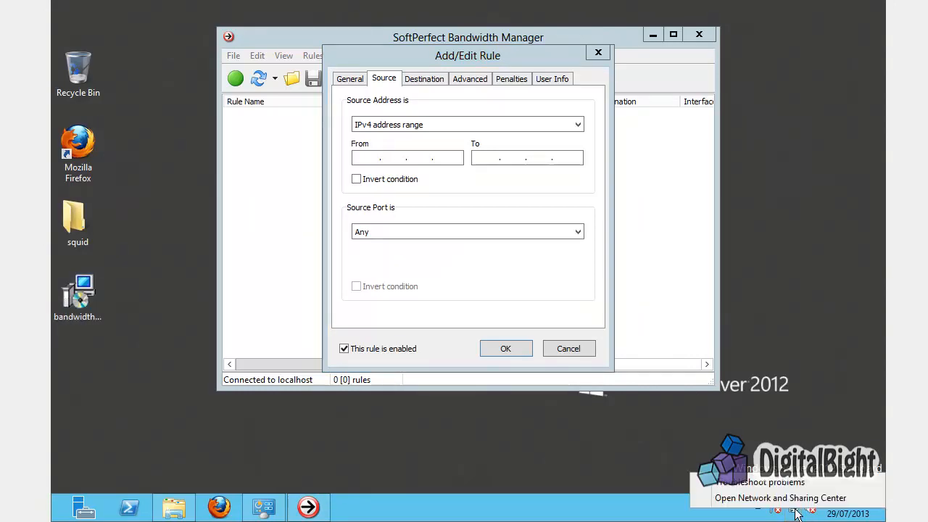
pyautogui.click(790, 498)
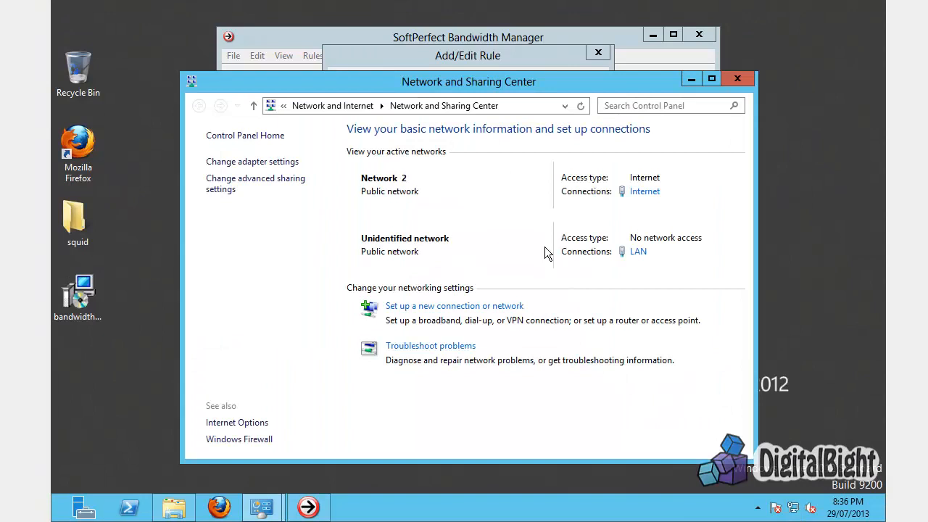
pyautogui.click(647, 195)
pyautogui.click(395, 193)
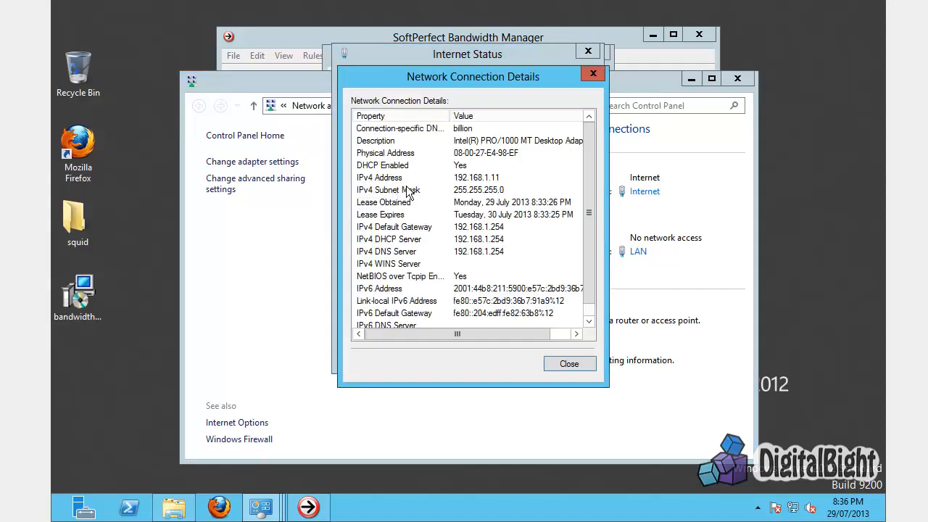
pyautogui.click(495, 180)
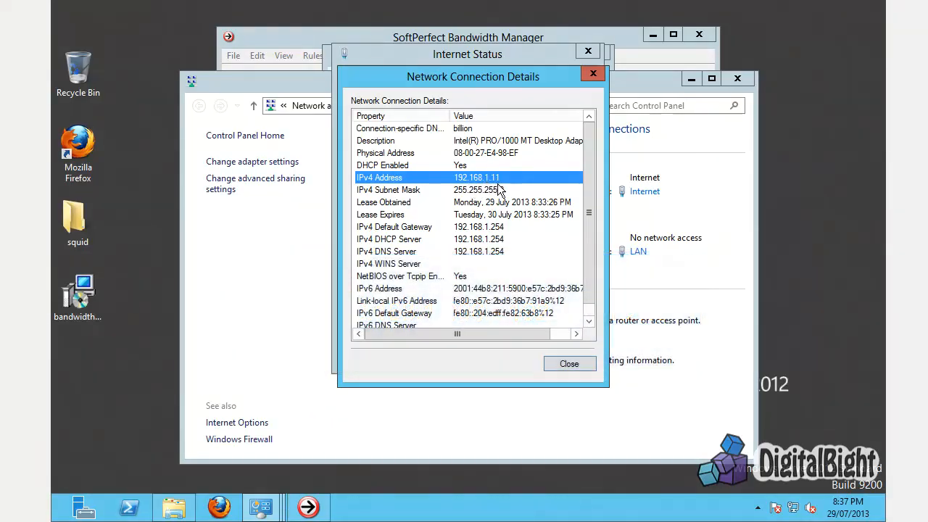
pyautogui.click(568, 359)
pyautogui.click(568, 355)
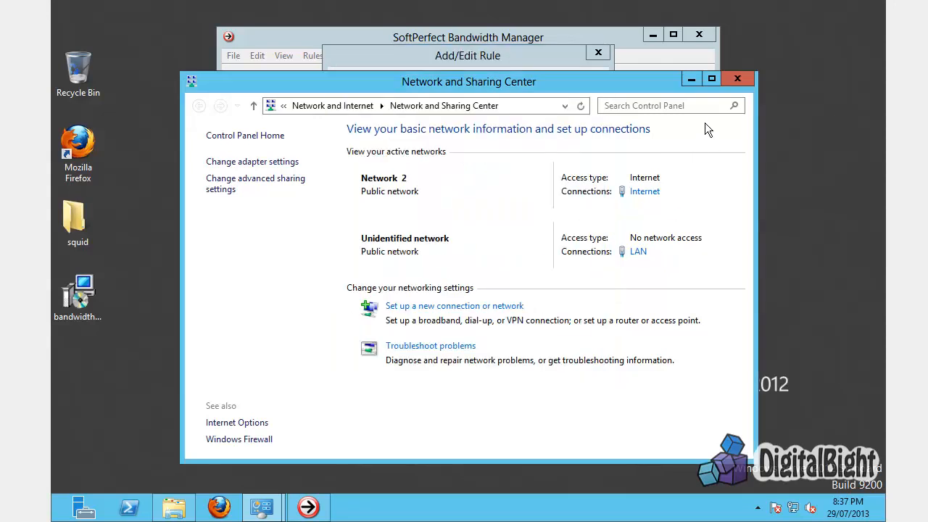
pyautogui.click(737, 79)
# Set the Squid rule's source address range from 192.168.1.0 to 192.168.1.225 and keep the source port at Any
pyautogui.click(366, 157)
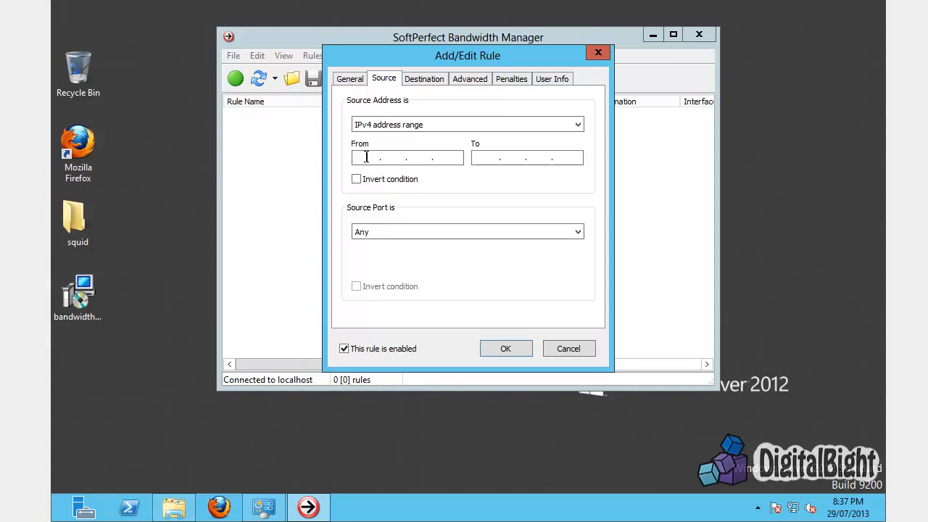
pyautogui.write('192.168.1.000')
pyautogui.click(482, 160)
pyautogui.write('192.168.')
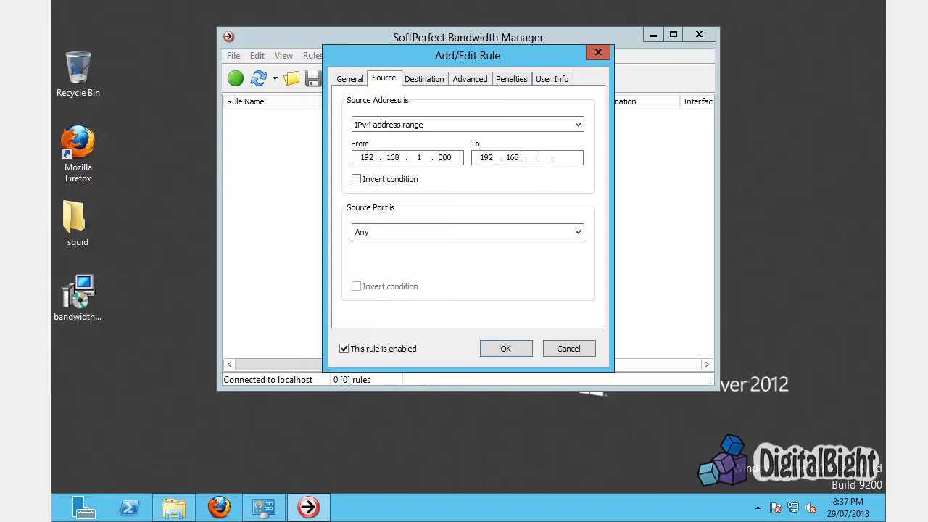
pyautogui.write('1.225')
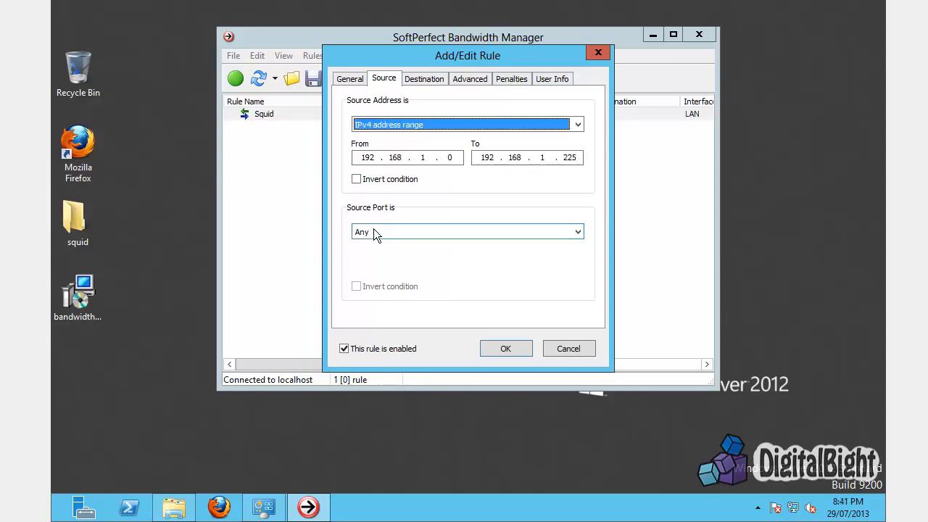
pyautogui.click(399, 233)
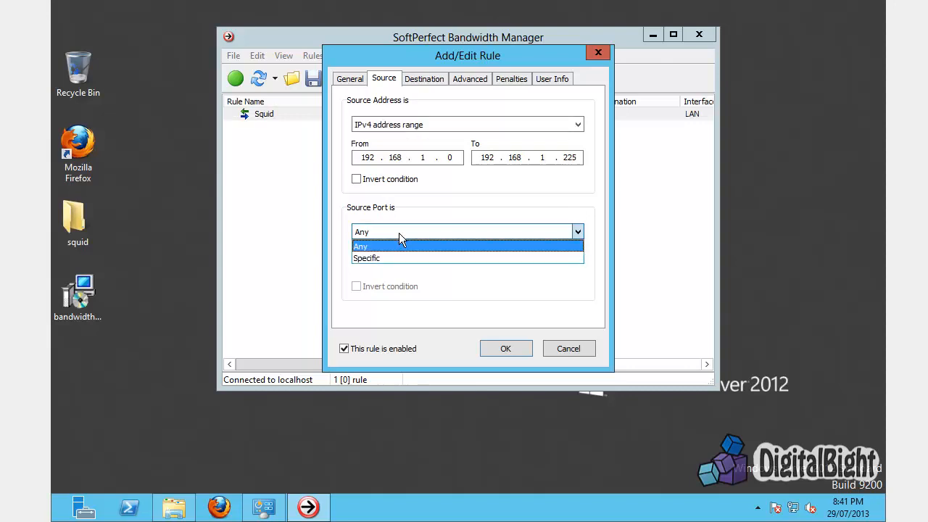
pyautogui.click(379, 232)
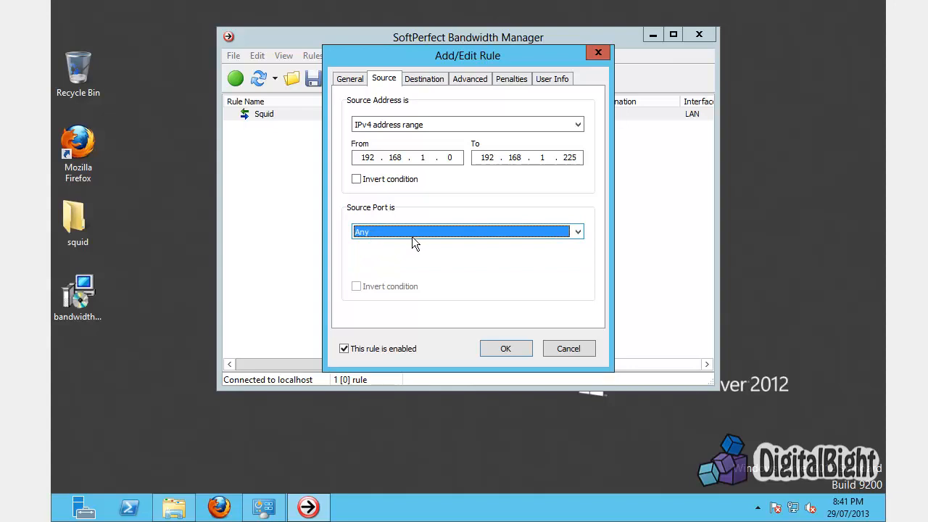
# Keep the rule's destination address at Any and set its destination port to the specific port 80
pyautogui.click(424, 79)
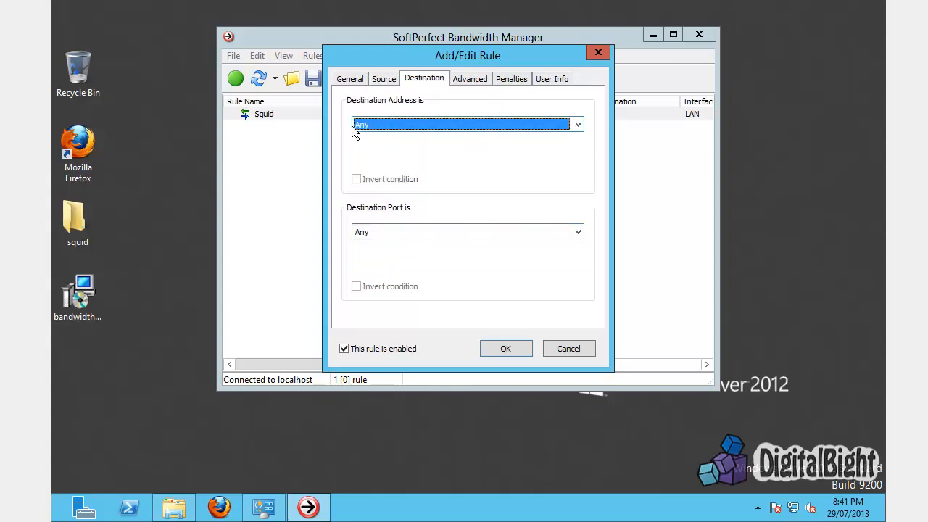
pyautogui.click(381, 231)
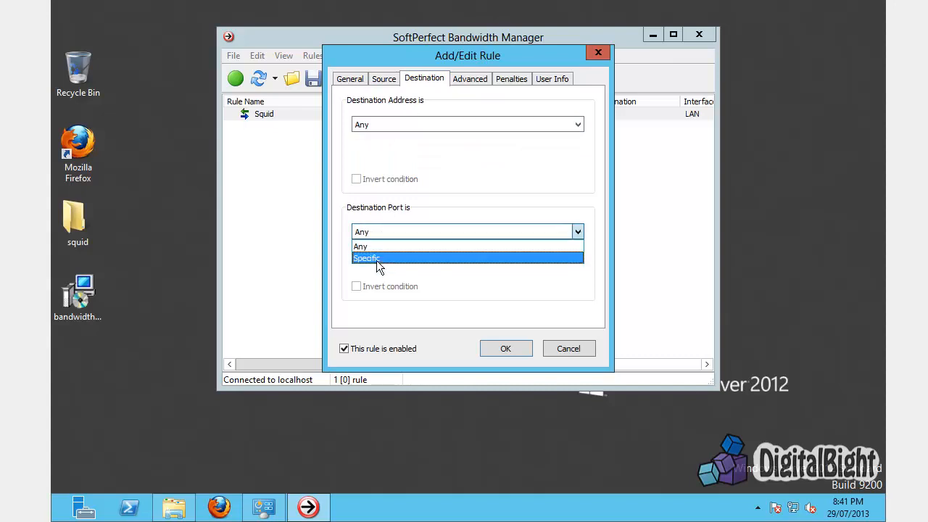
pyautogui.click(377, 259)
pyautogui.click(371, 265)
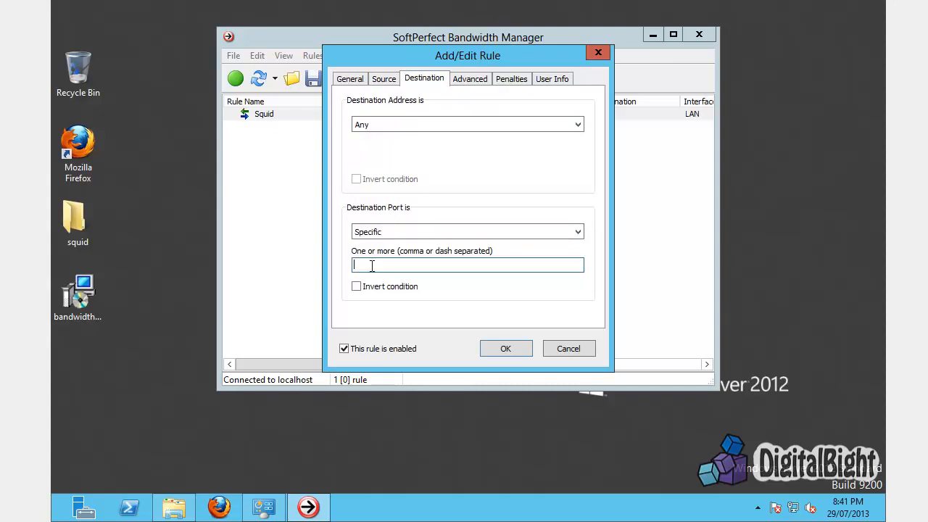
pyautogui.write('80')
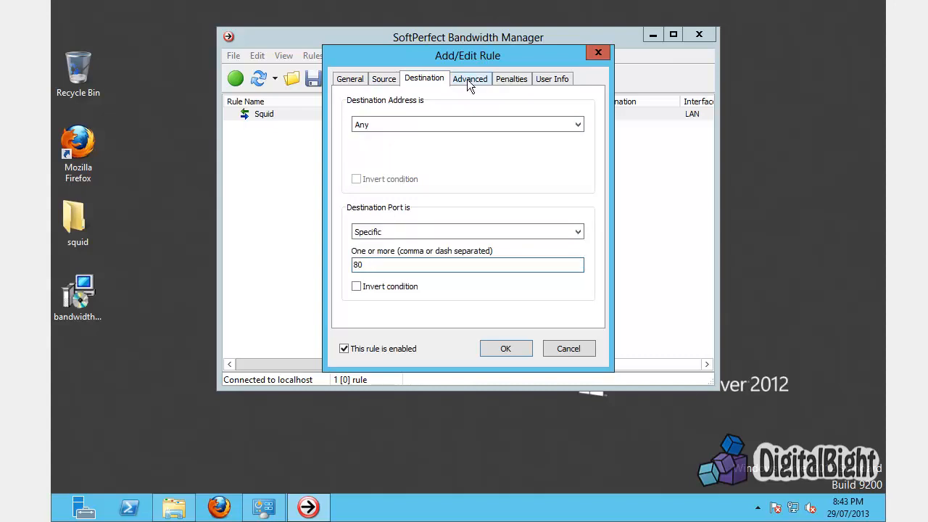
# Enable processing through the "Squid Port" mapping for the rule and save the rule
pyautogui.click(467, 79)
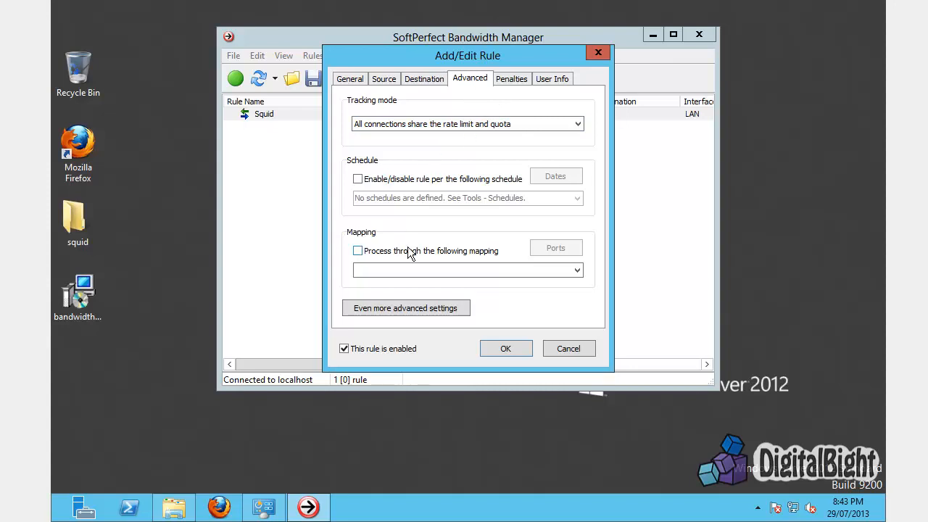
pyautogui.click(359, 251)
pyautogui.click(451, 269)
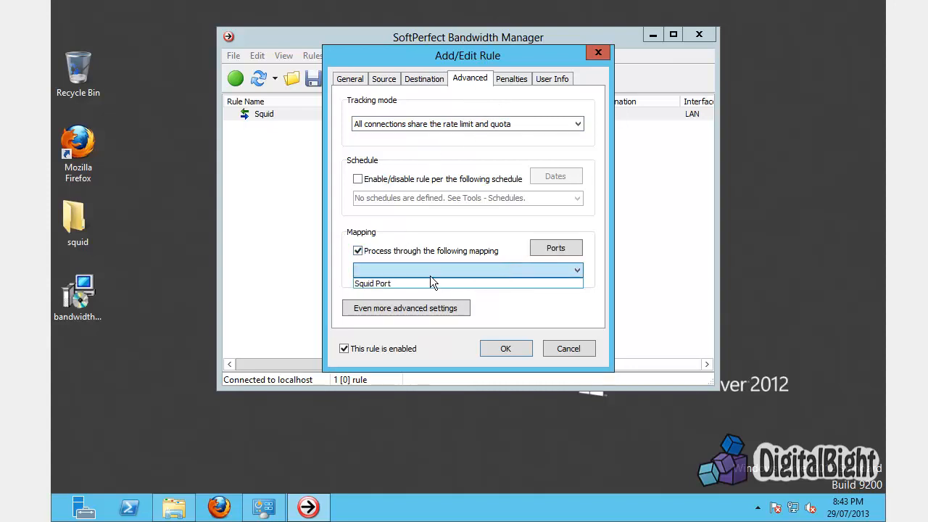
pyautogui.click(381, 283)
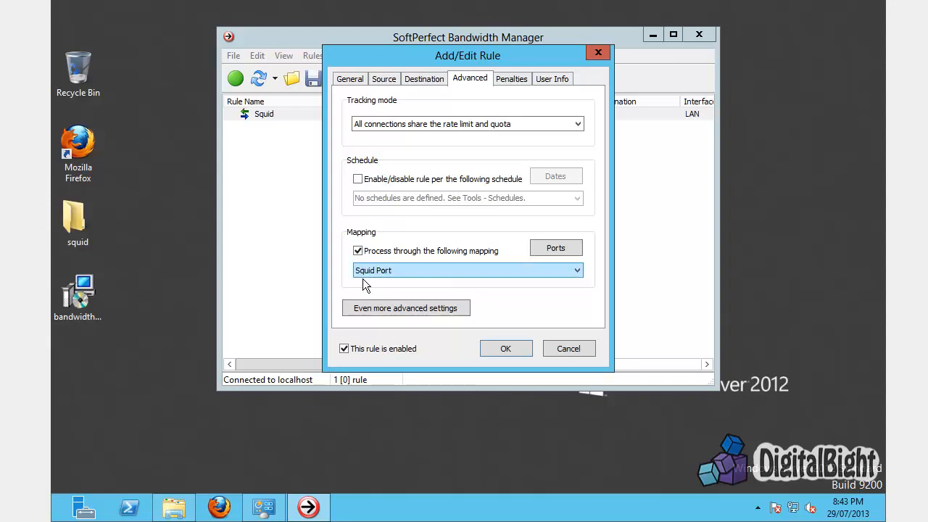
pyautogui.click(505, 348)
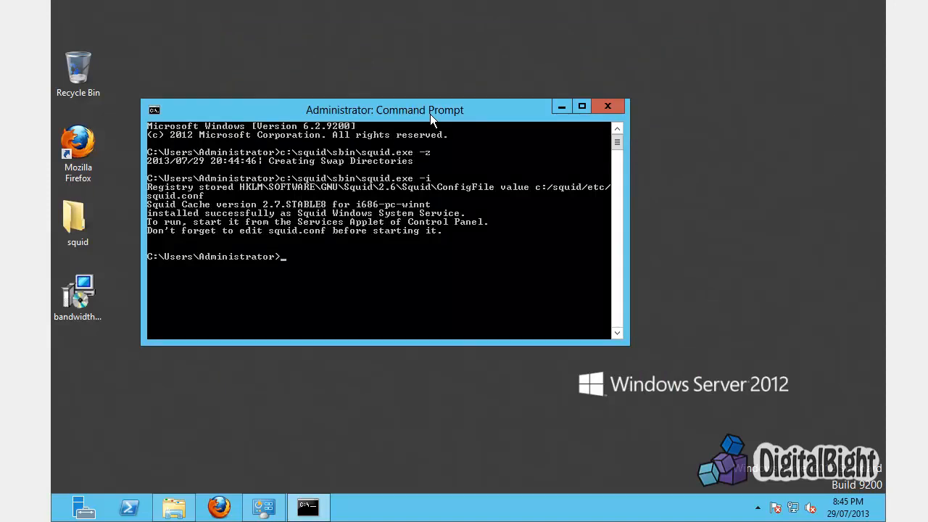
# Start the Squid service with the command "net start squid" and close the Command Prompt
pyautogui.write('net start squid')
pyautogui.press('Return')
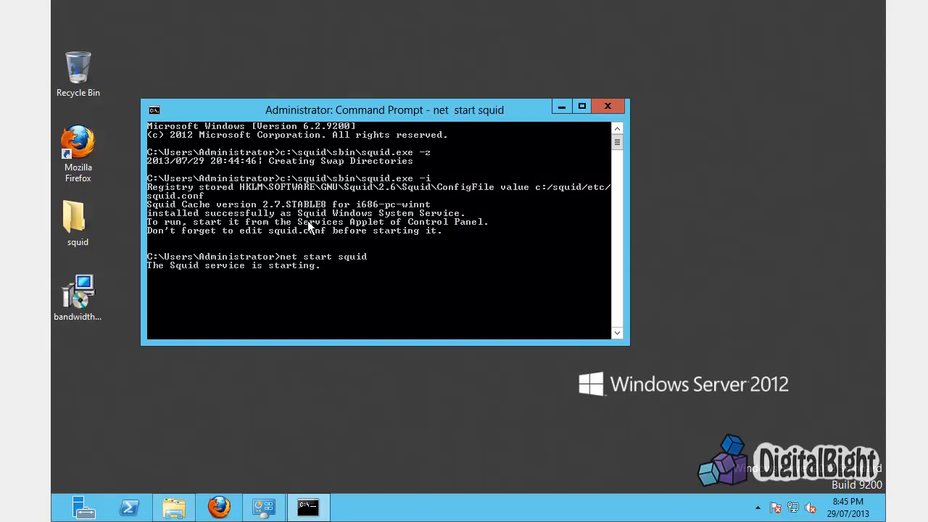
pyautogui.click(607, 106)
# Check for the squid process among the running background processes in Task Manager, and close Task Manager
pyautogui.rightClick(451, 510)
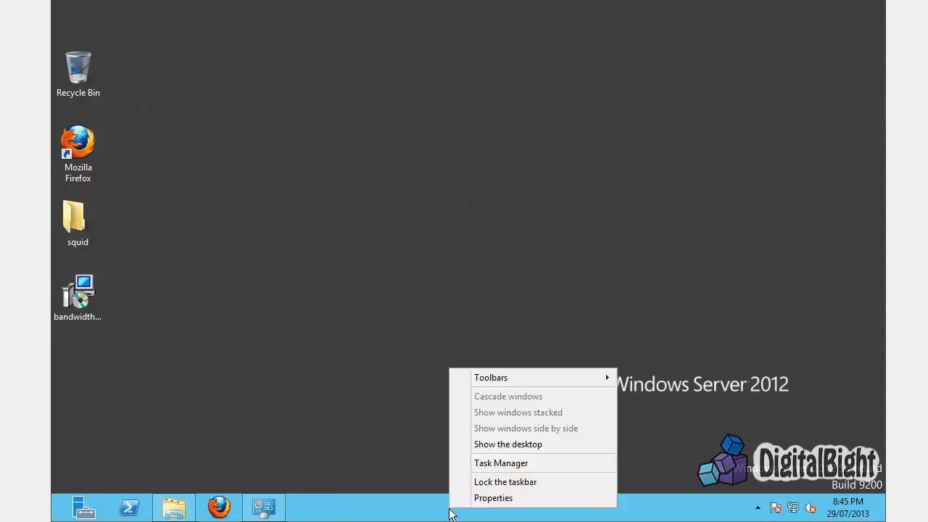
pyautogui.click(487, 461)
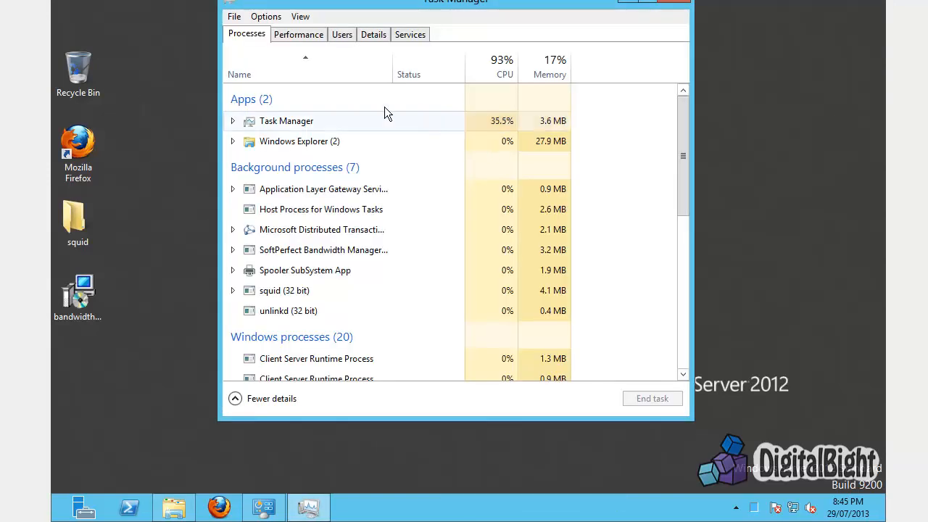
pyautogui.click(309, 290)
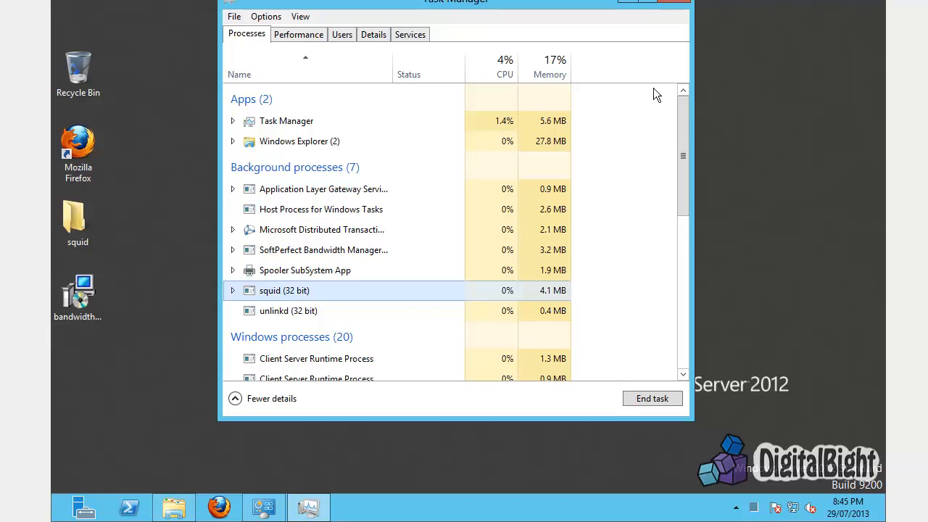
pyautogui.click(685, 5)
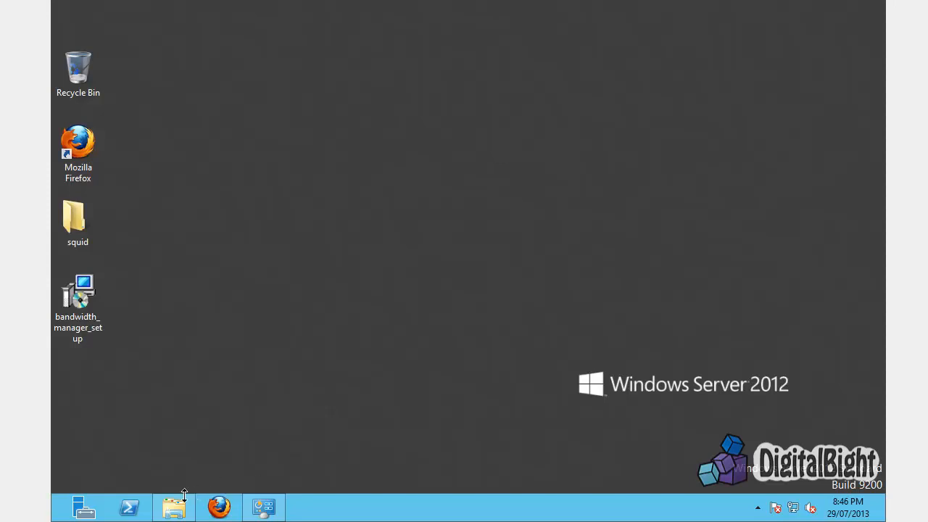
# In File Explorer, look through Squid's sbin and var folders, examine the access log in C:\squid\var\logs, and close both windows
pyautogui.click(161, 508)
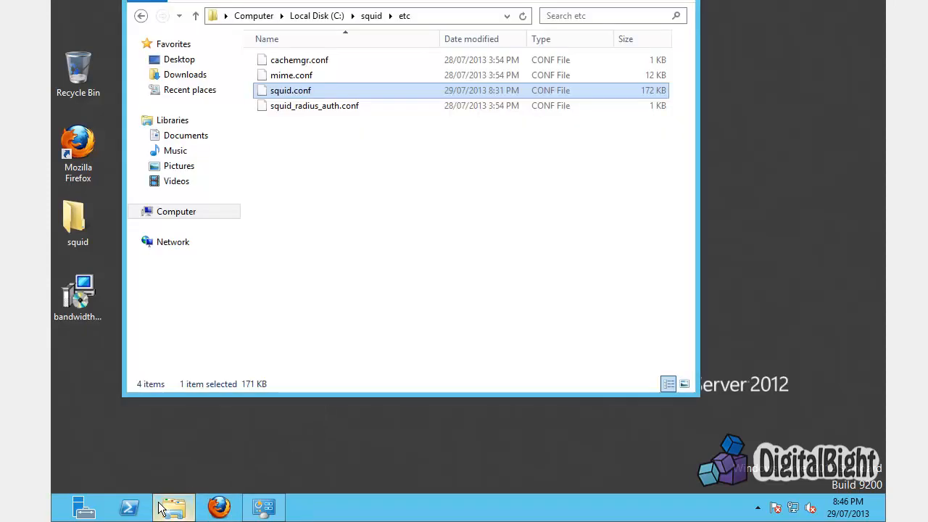
pyautogui.click(371, 15)
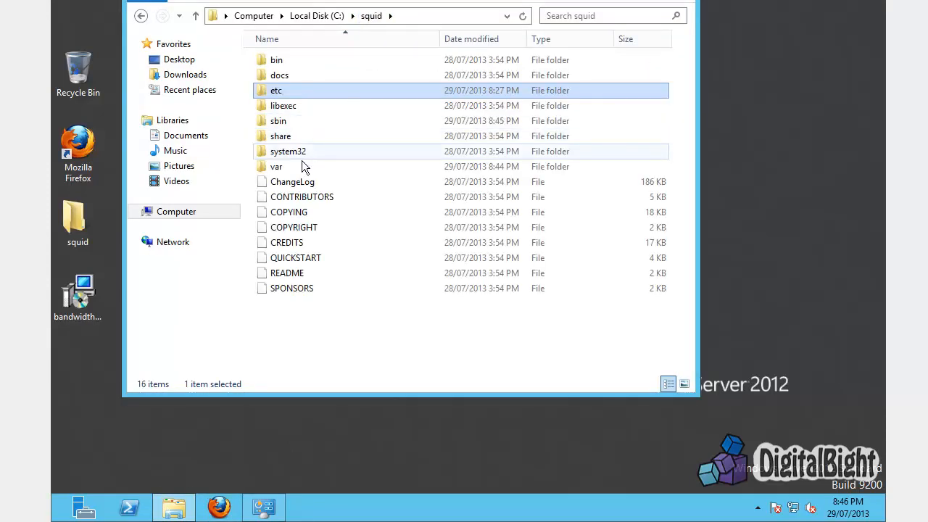
pyautogui.doubleClick(310, 121)
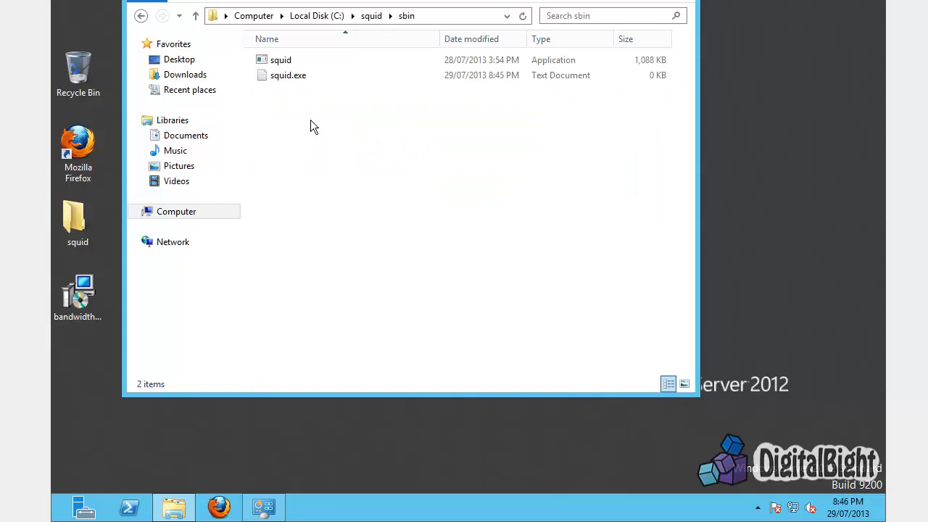
pyautogui.press('BackSpace')
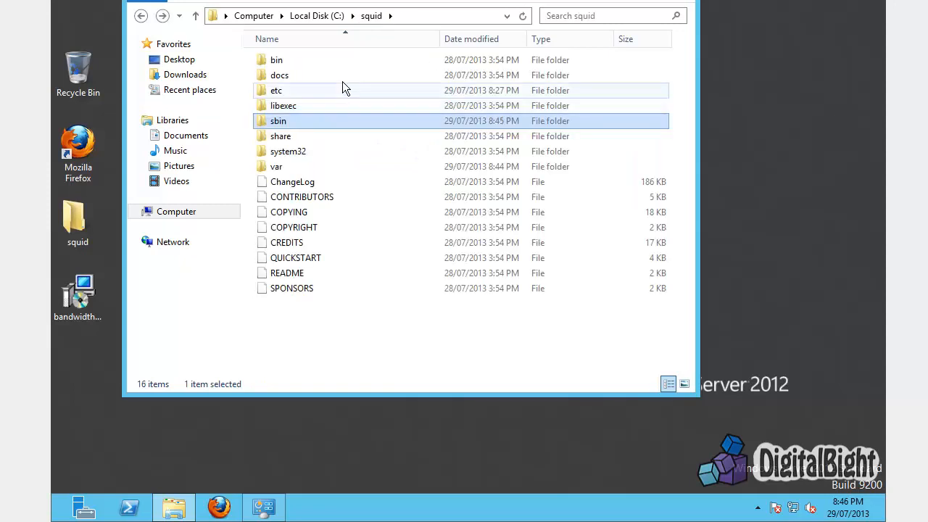
pyautogui.doubleClick(308, 167)
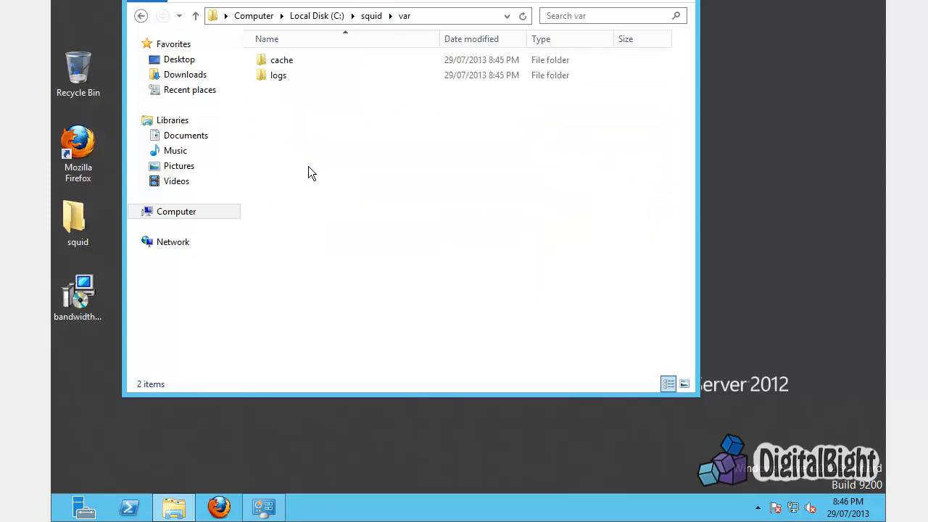
pyautogui.doubleClick(287, 78)
pyautogui.doubleClick(316, 64)
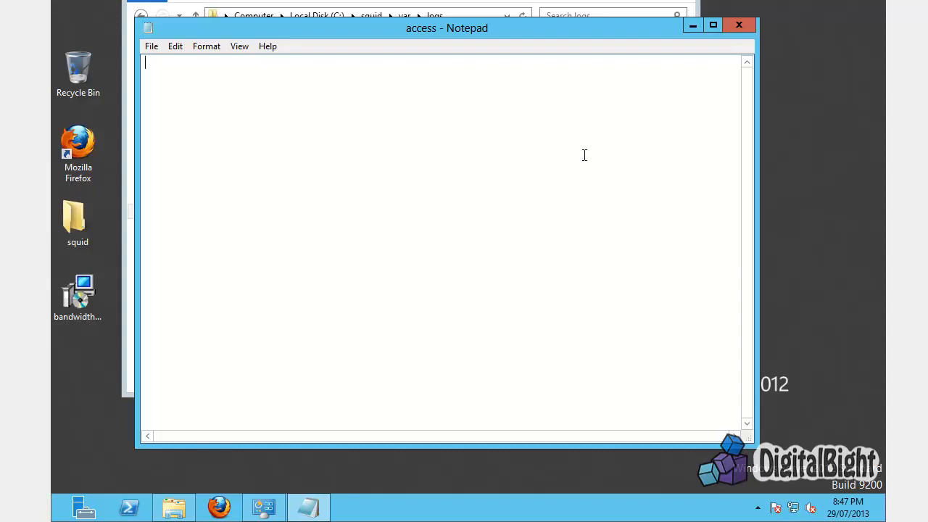
pyautogui.click(747, 27)
pyautogui.hotkey('alt', 'F4')
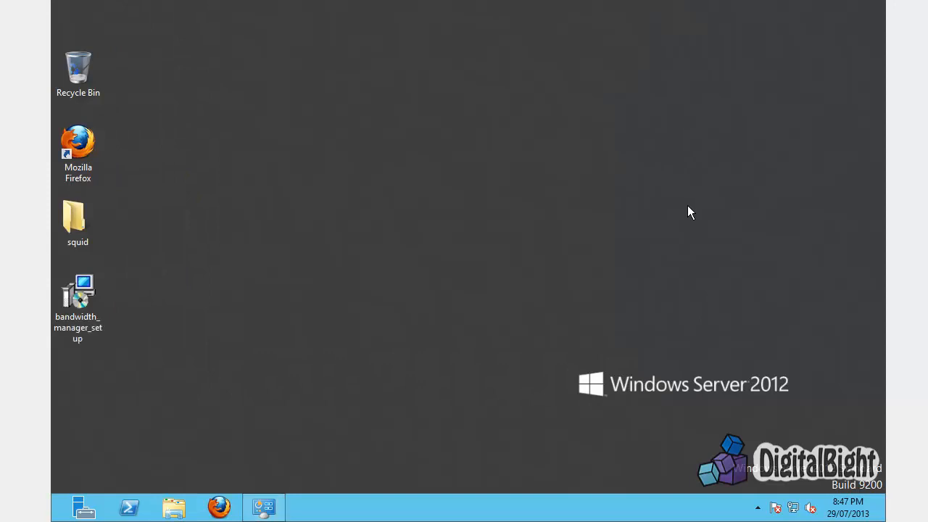